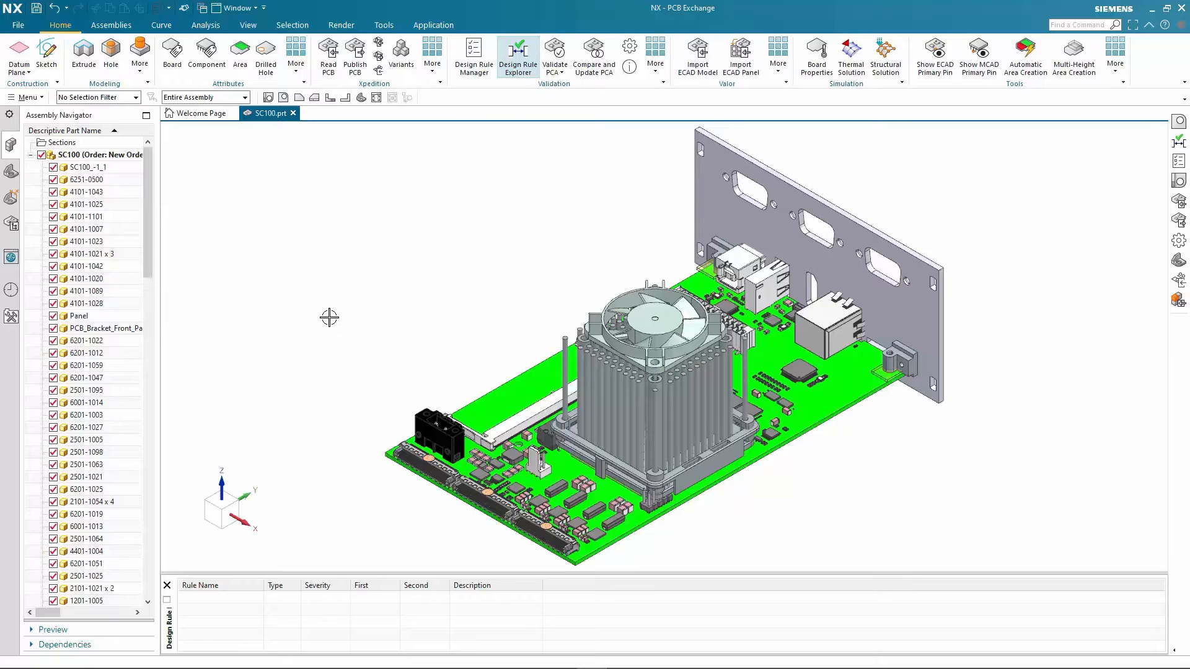
Start a new design rule named "Component to Component" with the 3D constraint type
{"action": "left_click", "coordinate": [475, 57]}
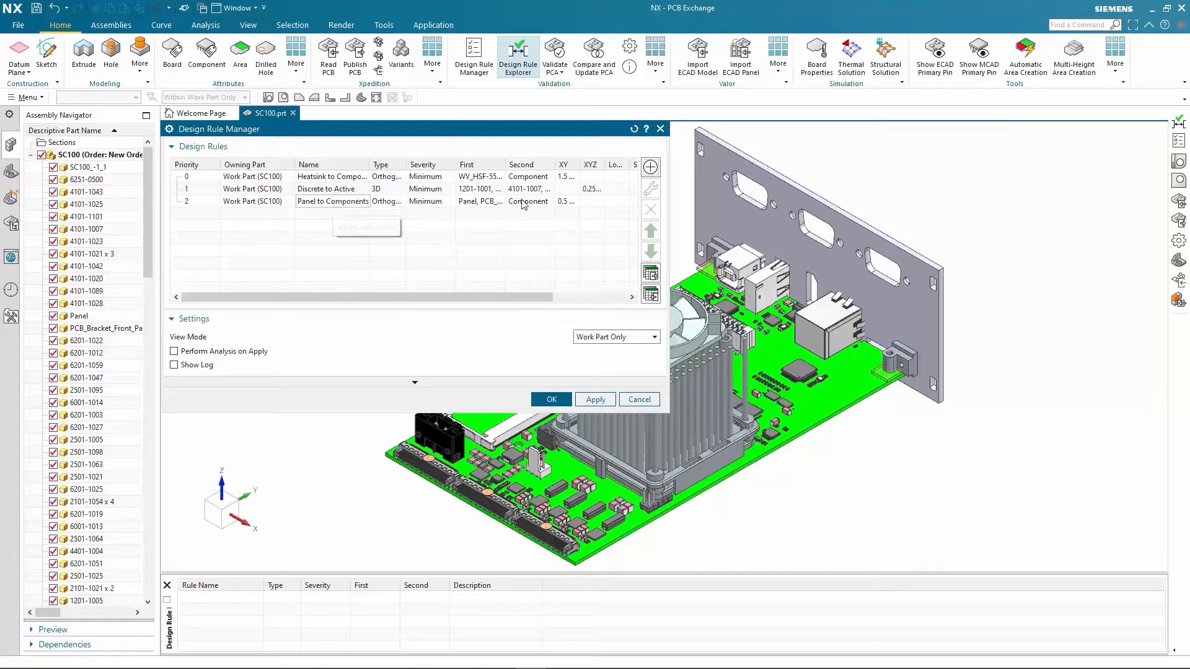
{"action": "left_click", "coordinate": [650, 167]}
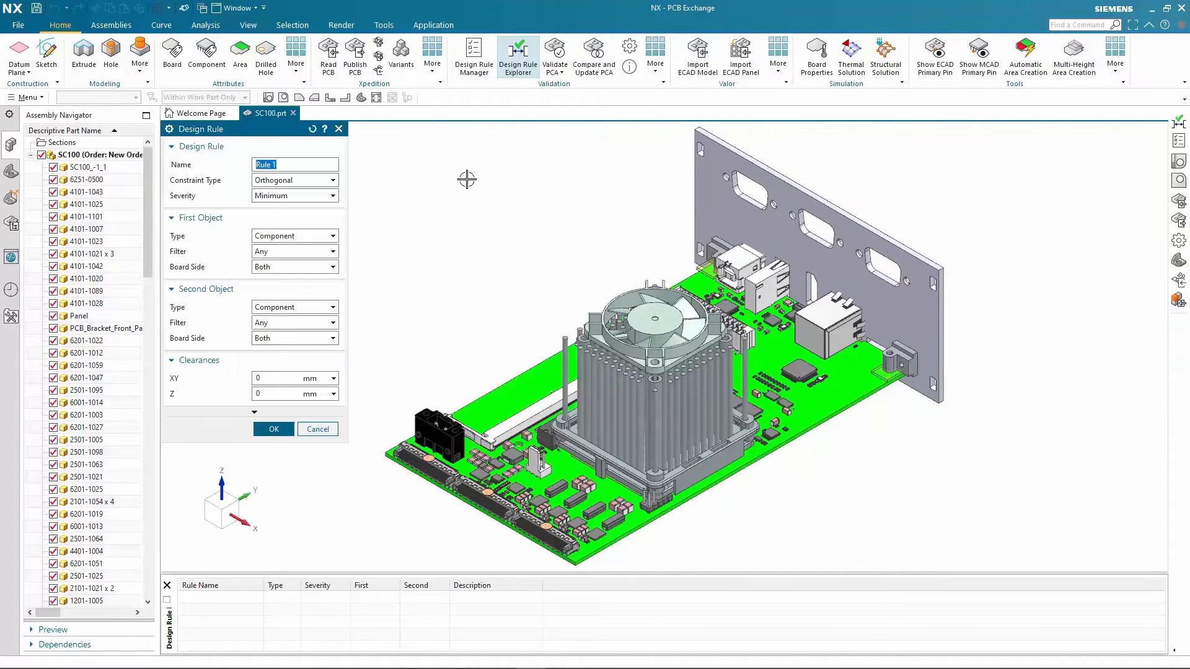
{"action": "type", "text": "Component to Component"}
{"action": "left_click", "coordinate": [332, 180]}
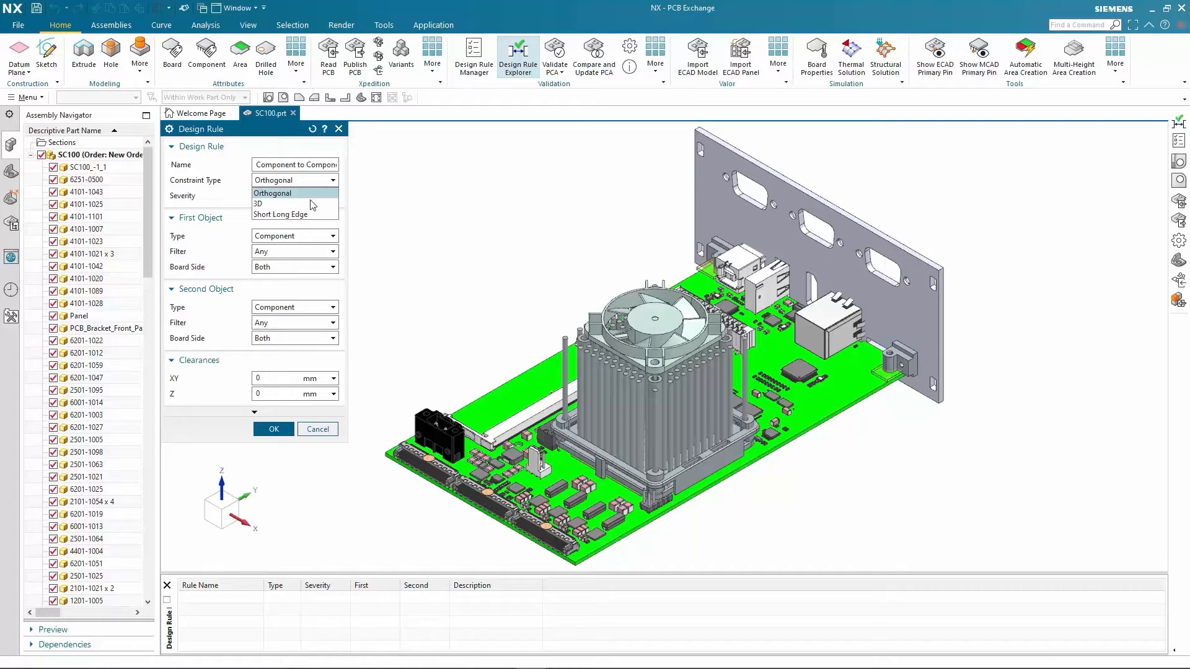
{"action": "left_click", "coordinate": [291, 215]}
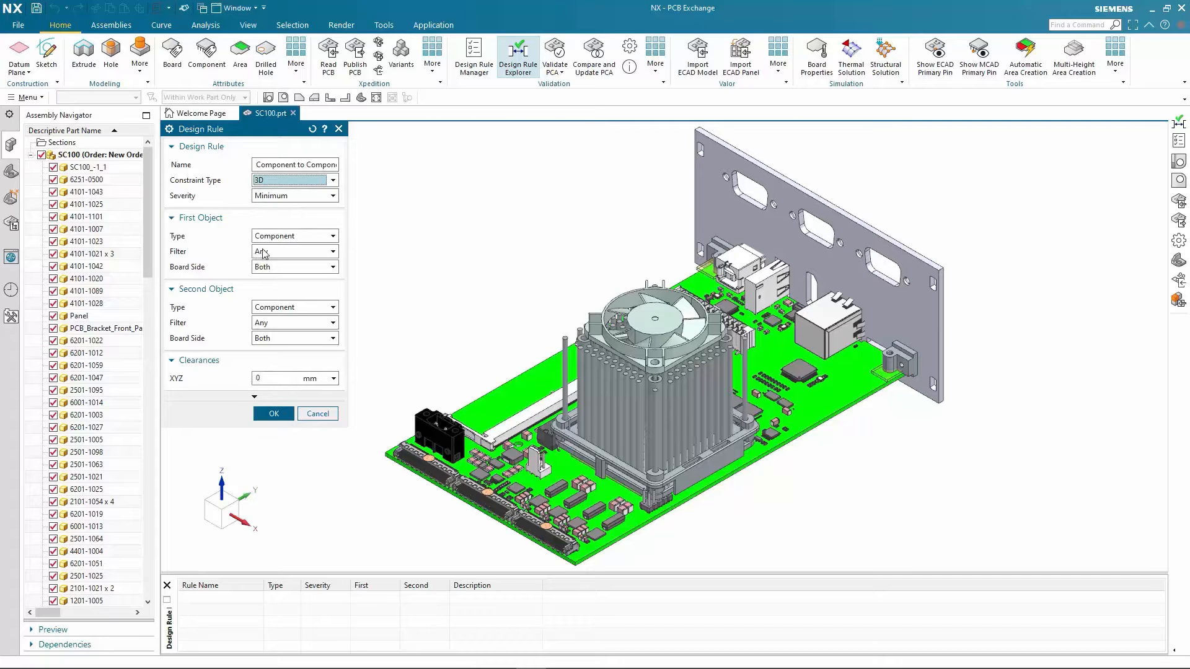
Keep the rule's first object as Component with the Any filter, set the XYZ clearance to 0.175 mm, and save the rule
{"action": "left_click", "coordinate": [300, 238]}
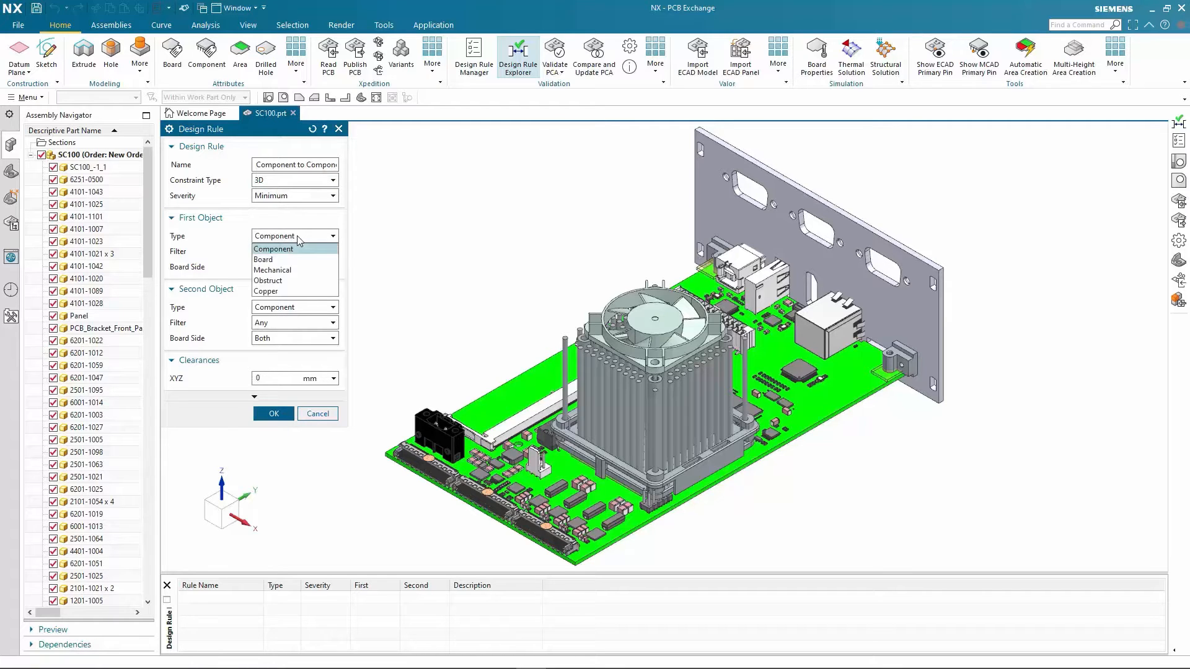
{"action": "left_click", "coordinate": [297, 249]}
{"action": "left_click", "coordinate": [291, 252]}
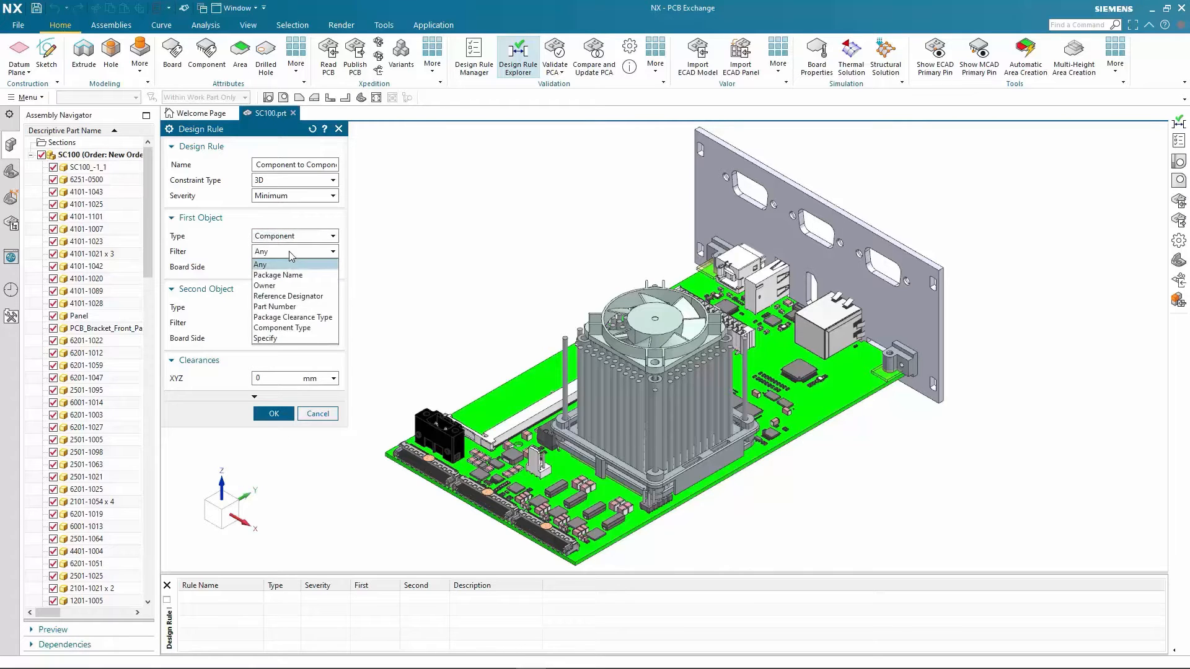
{"action": "left_click", "coordinate": [289, 253]}
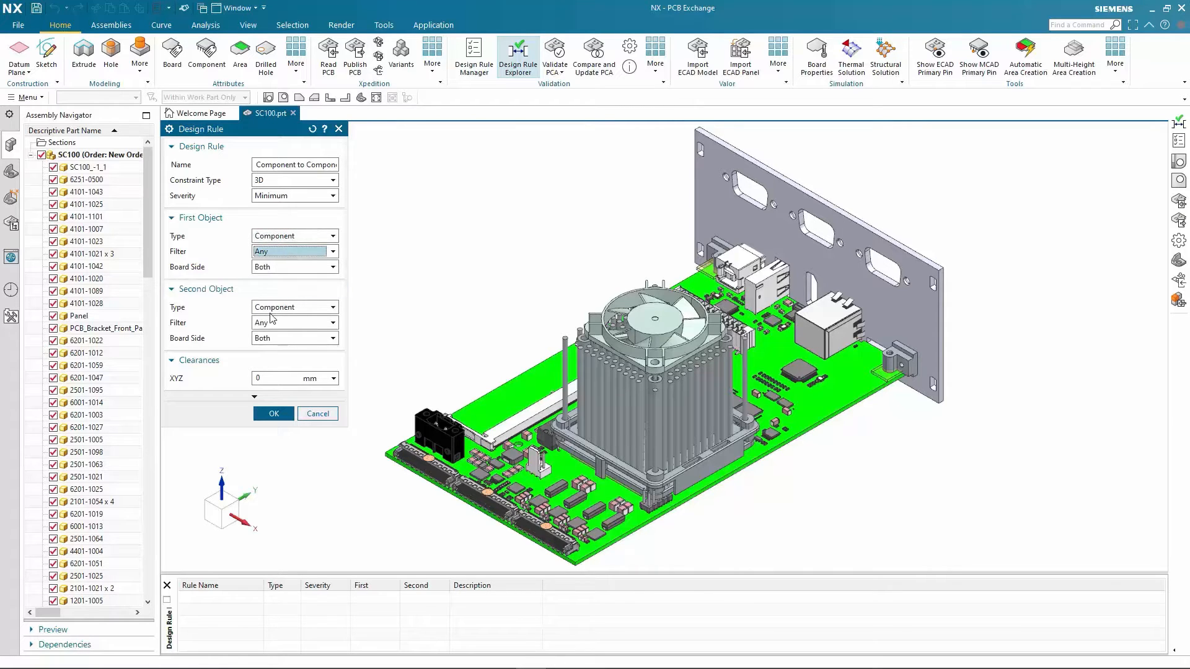
{"action": "left_click", "coordinate": [271, 380]}
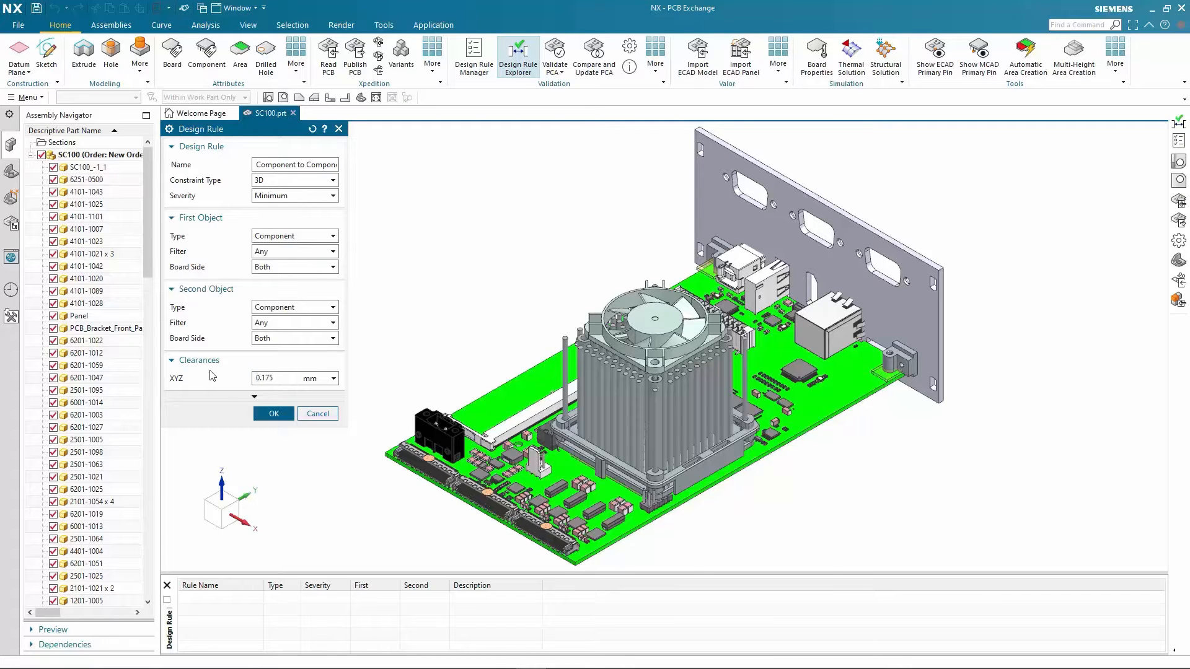
{"action": "left_click", "coordinate": [272, 413]}
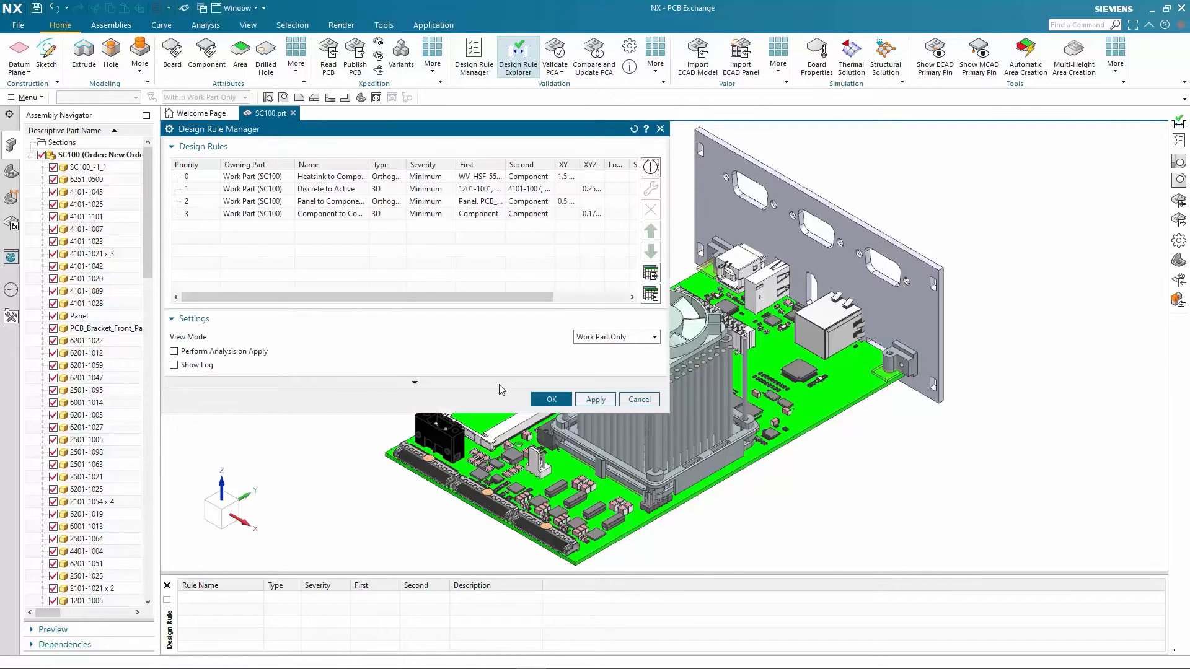
{"action": "left_click", "coordinate": [551, 400]}
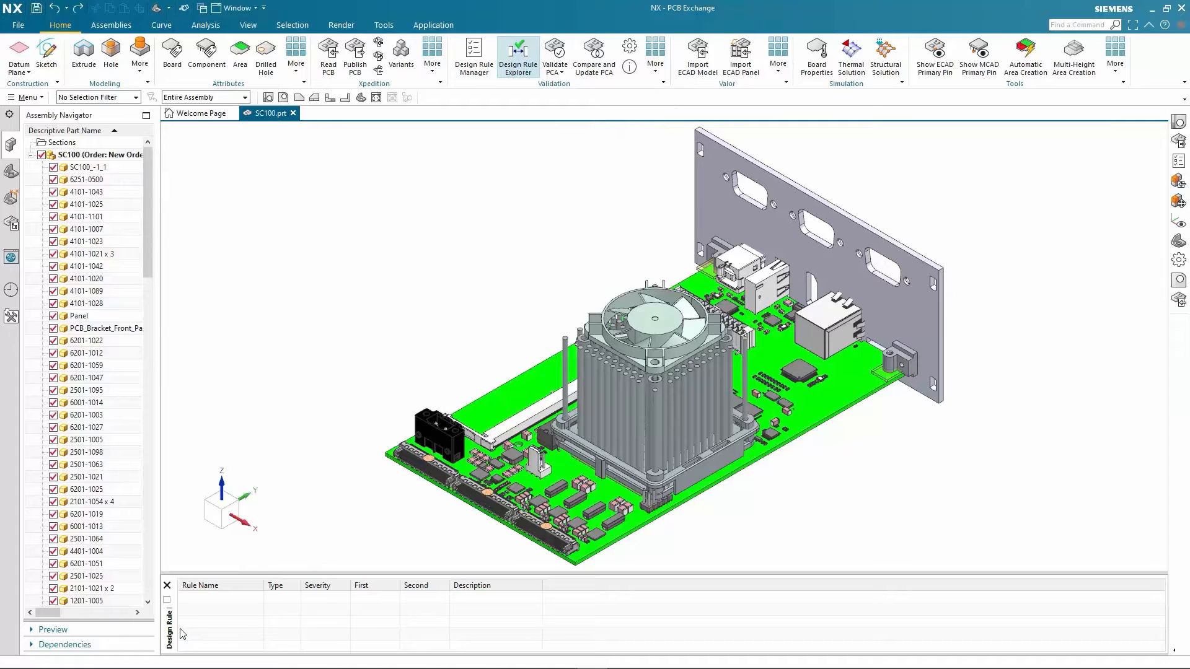
Run the design rule analysis and examine the C57 to C58 clearance violation on the board's bottom side
{"action": "right_click", "coordinate": [581, 599]}
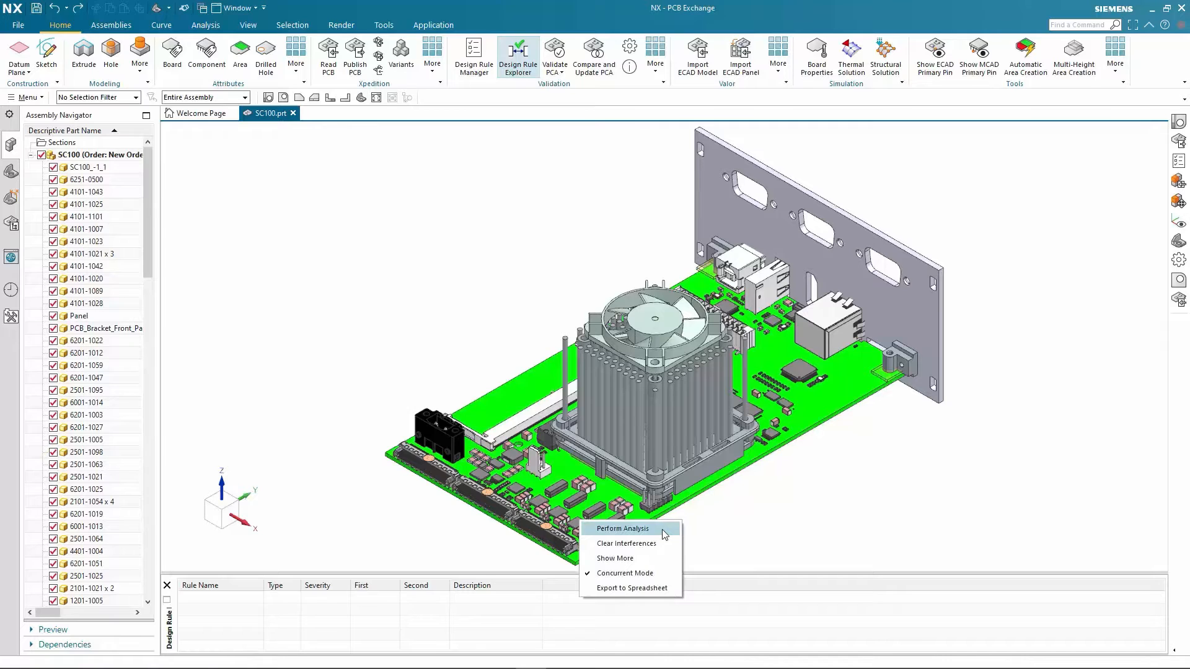
{"action": "left_click", "coordinate": [623, 529]}
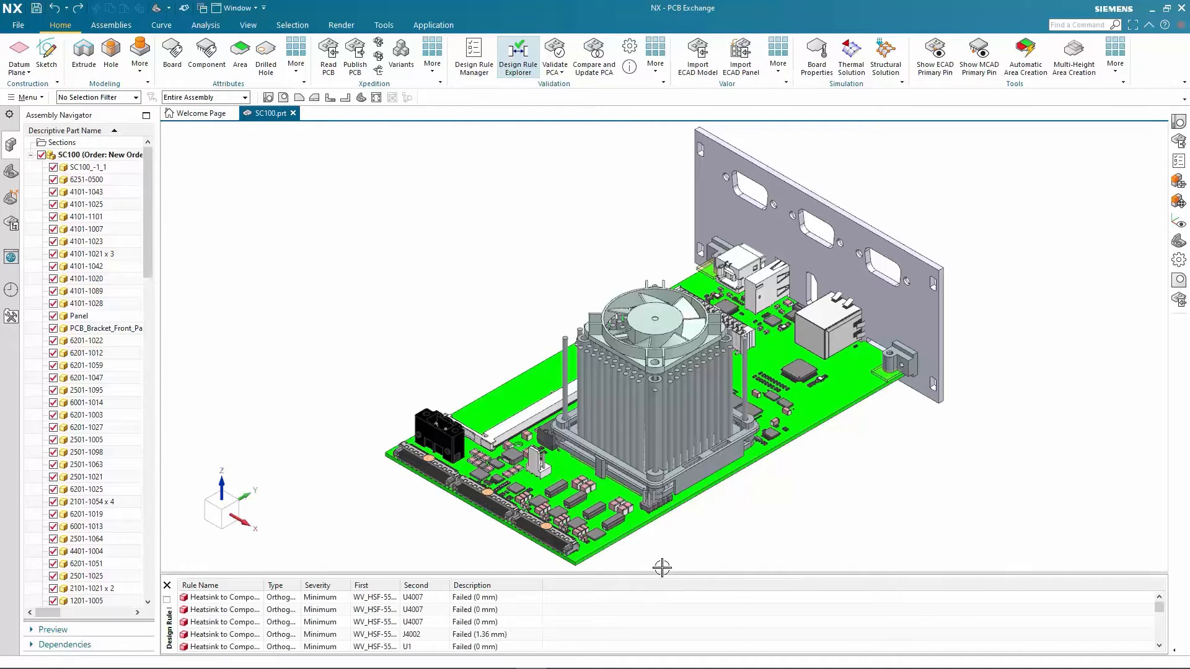
{"action": "scroll", "coordinate": [347, 629], "scroll_direction": "down", "scroll_amount": 10}
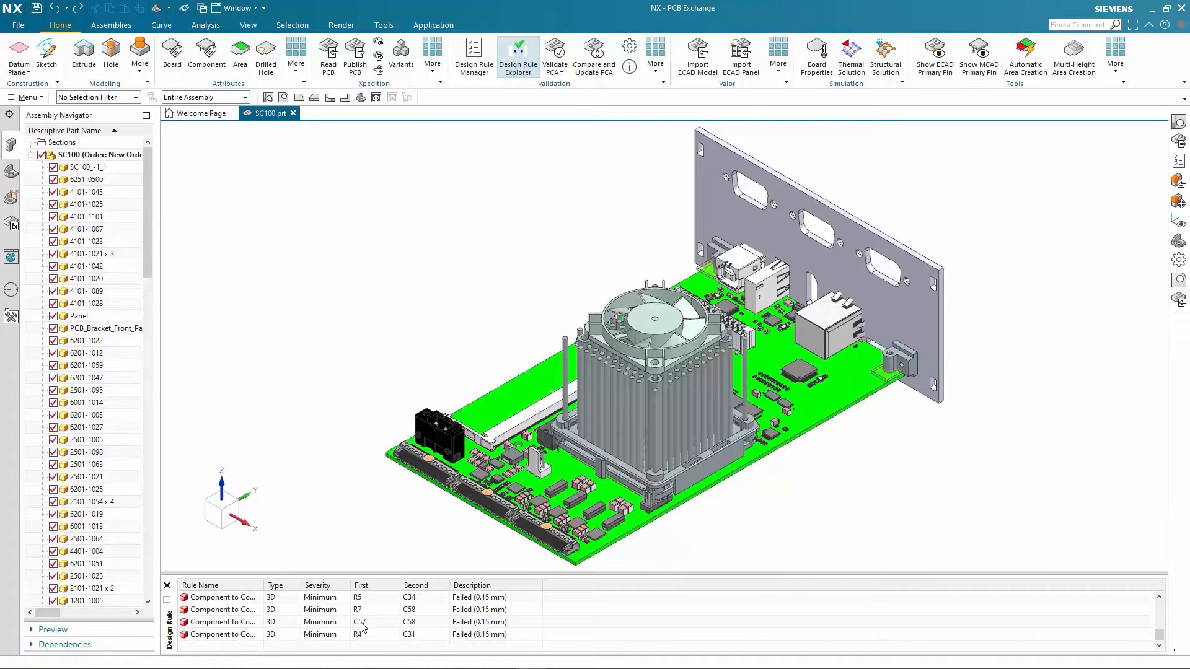
{"action": "left_click", "coordinate": [469, 626]}
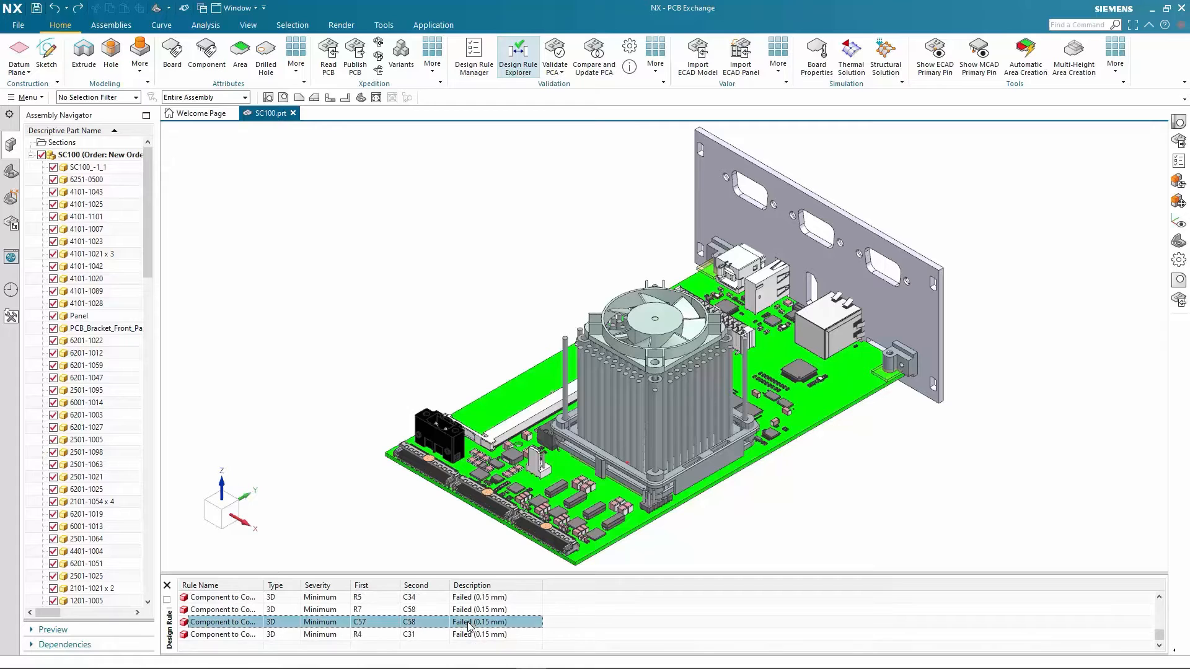
{"action": "left_click", "coordinate": [282, 98]}
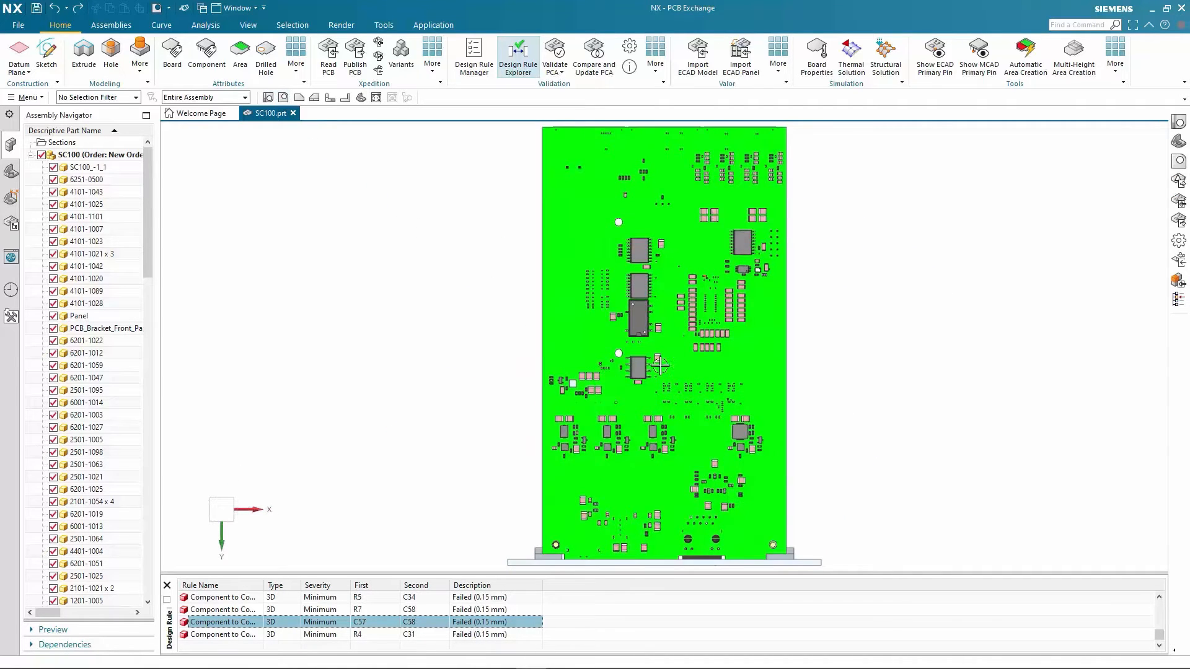
{"action": "scroll", "coordinate": [660, 367], "scroll_direction": "up", "scroll_amount": 10}
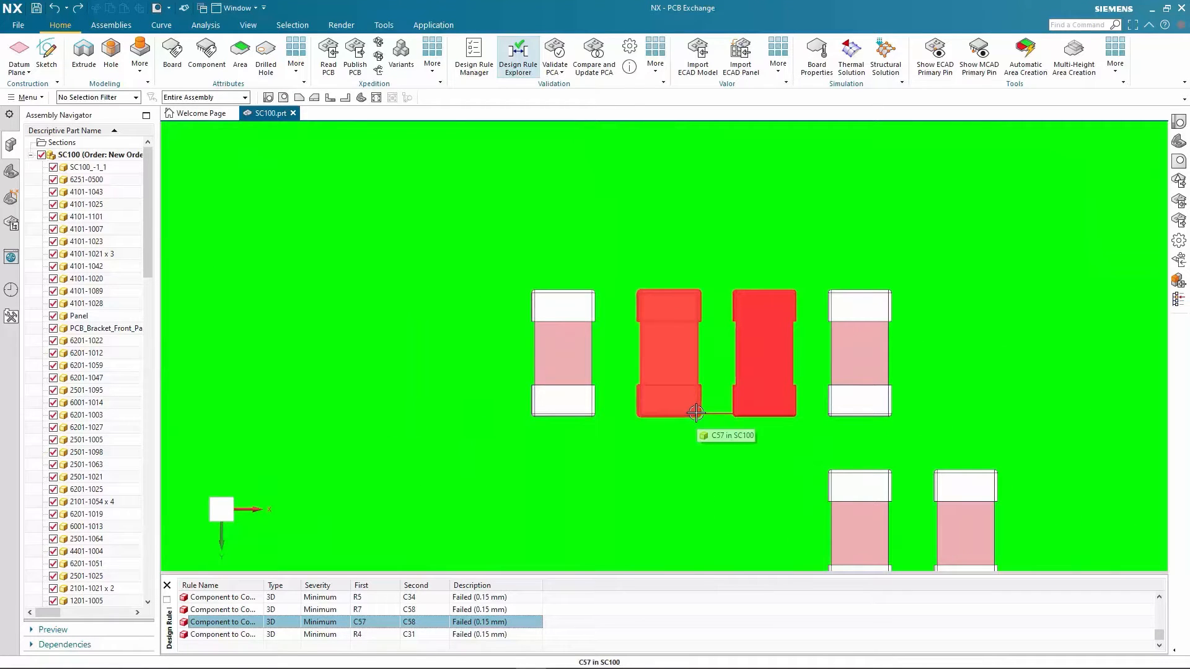
Examine the heatsink clearance violation with header J4002 on the board's top side
{"action": "left_click", "coordinate": [268, 97]}
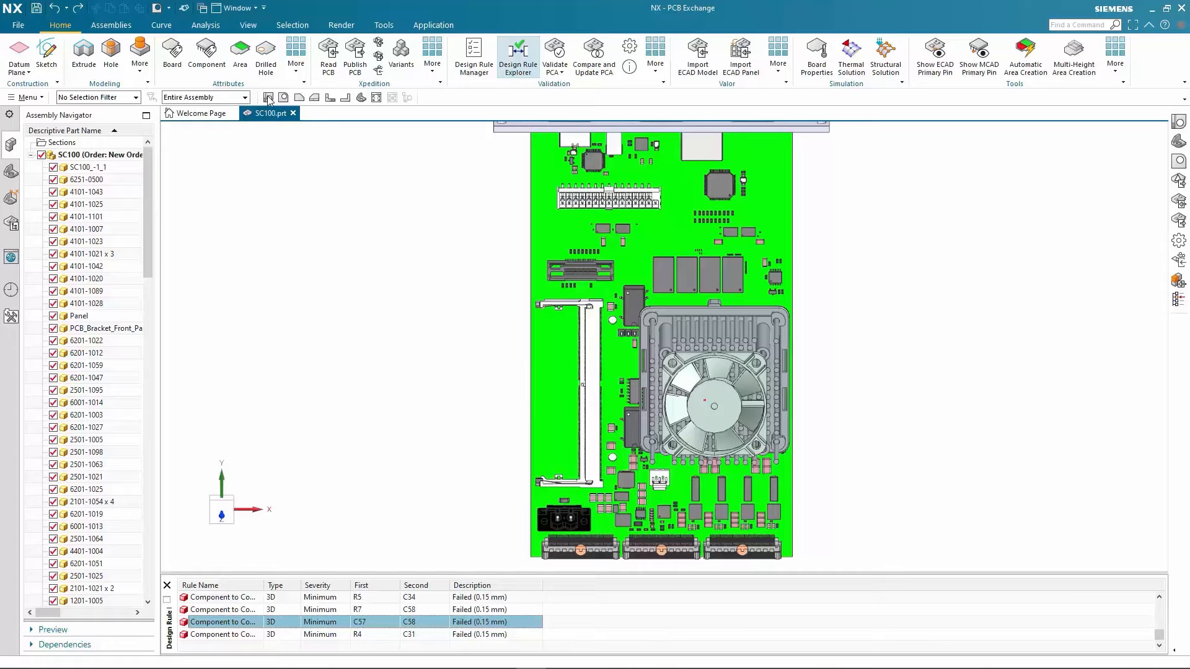
{"action": "left_click", "coordinate": [269, 98]}
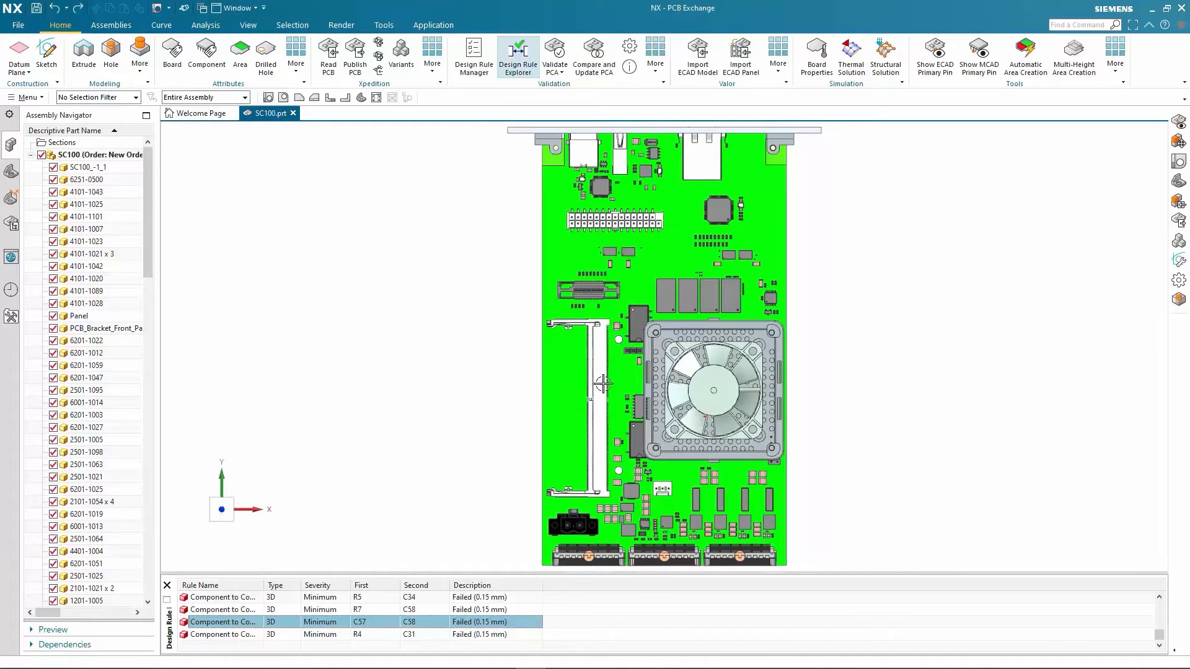
{"action": "scroll", "coordinate": [653, 377], "scroll_direction": "up", "scroll_amount": 5}
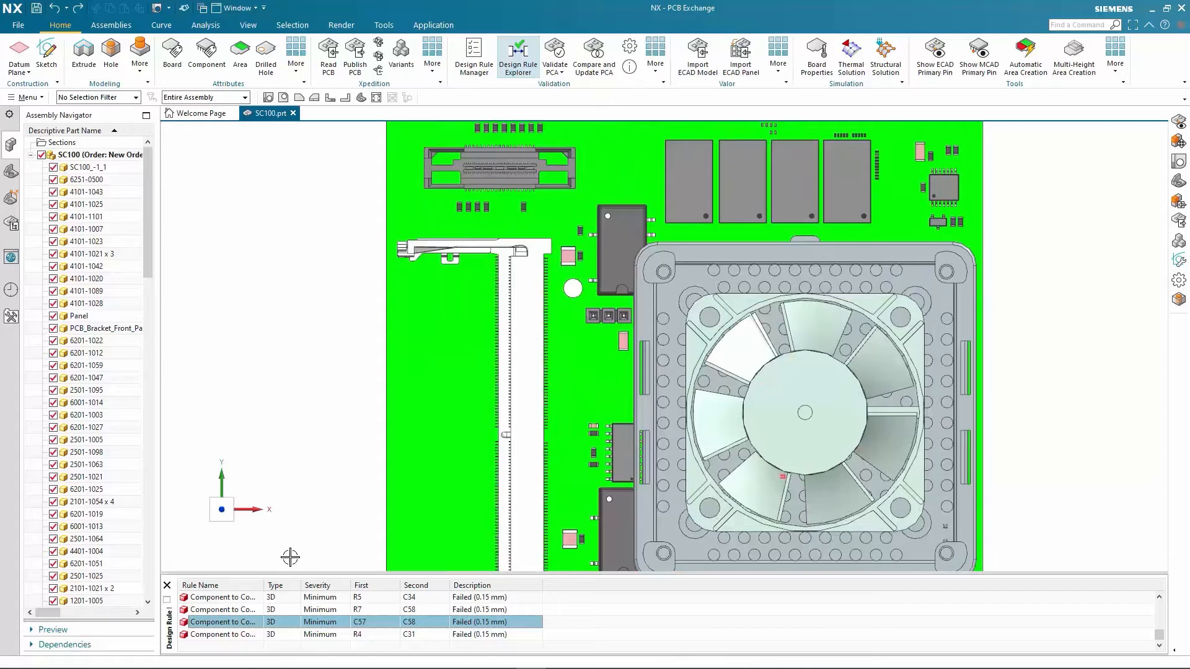
{"action": "scroll", "coordinate": [285, 629], "scroll_direction": "up", "scroll_amount": 3}
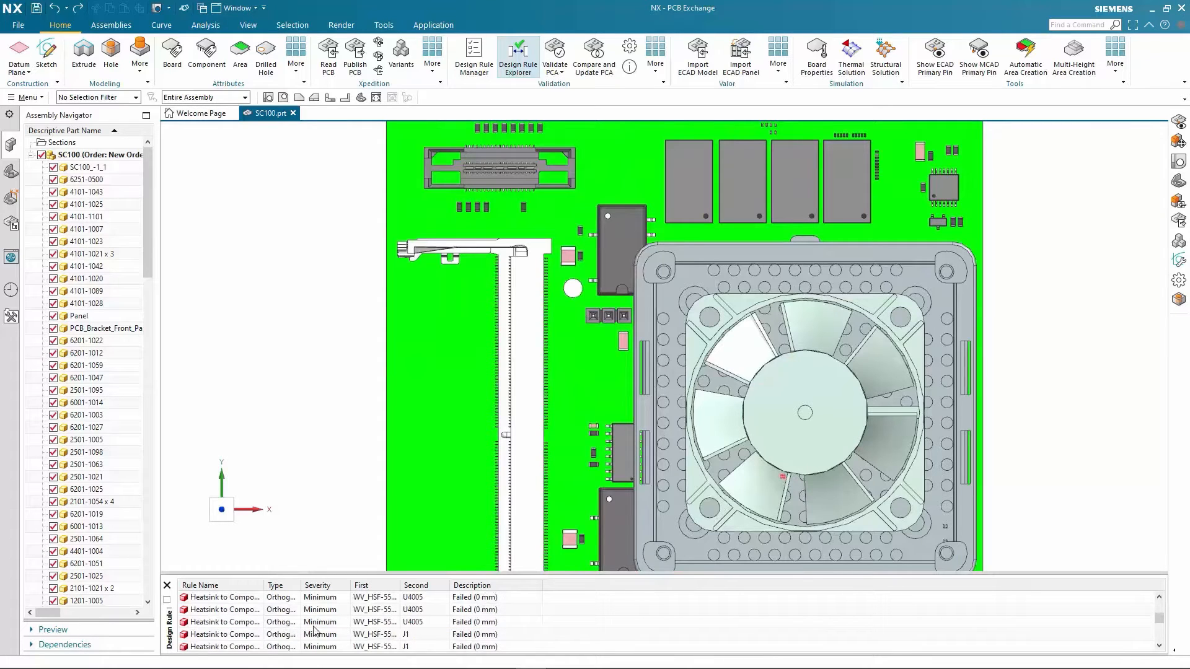
{"action": "scroll", "coordinate": [317, 629], "scroll_direction": "up", "scroll_amount": 1}
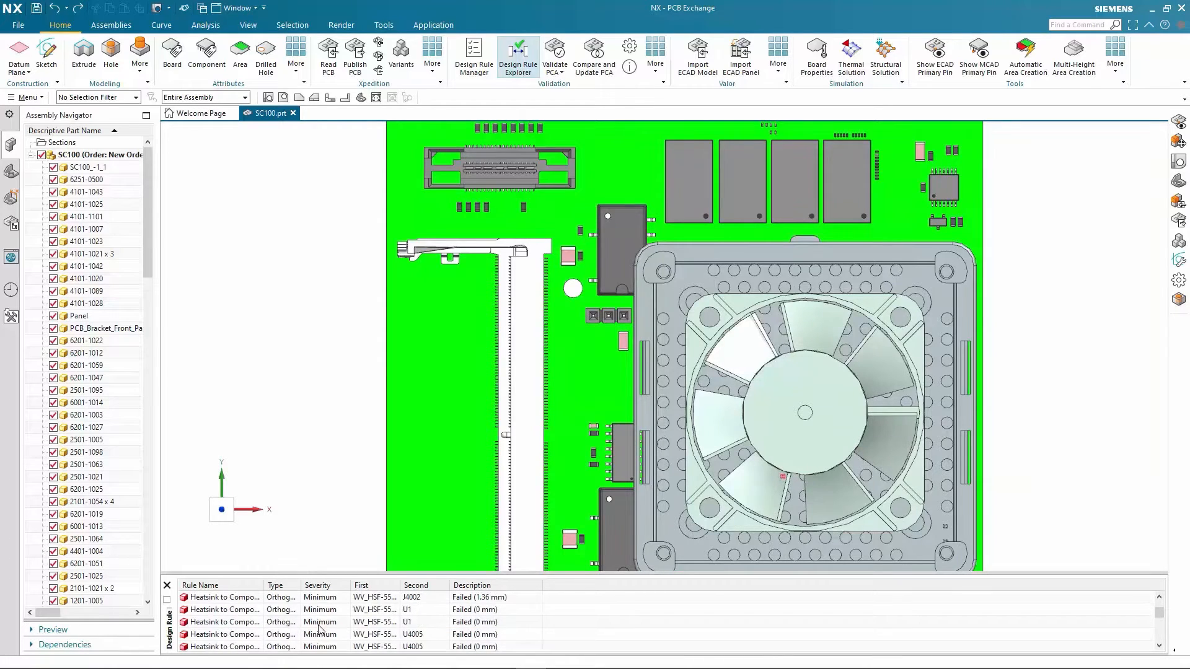
{"action": "left_click", "coordinate": [375, 599]}
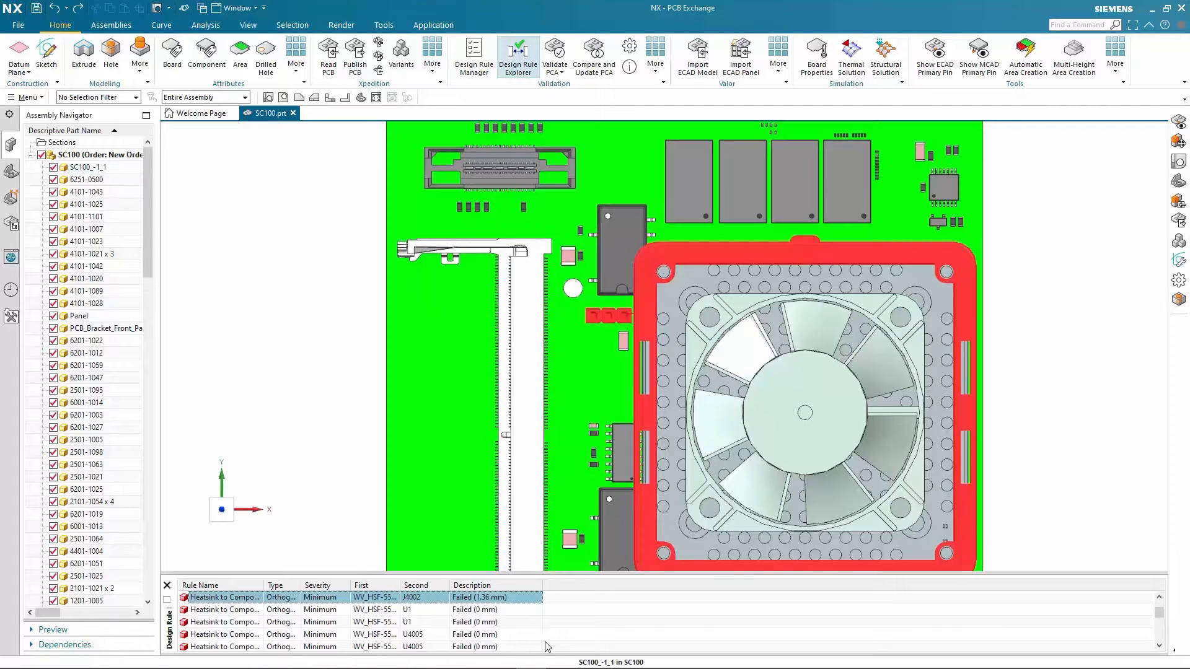
{"action": "scroll", "coordinate": [589, 316], "scroll_direction": "up", "scroll_amount": 5}
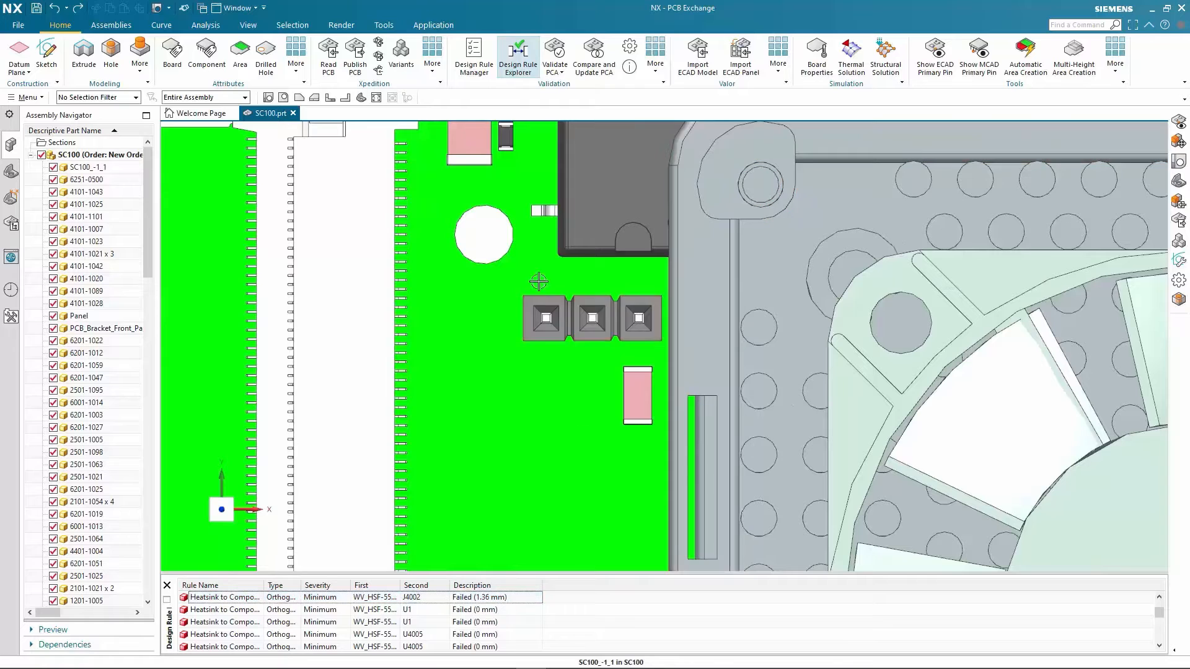
Move header J4002 away from the heatsink, towards the memory socket
{"action": "right_click", "coordinate": [591, 316]}
{"action": "left_click", "coordinate": [655, 303]}
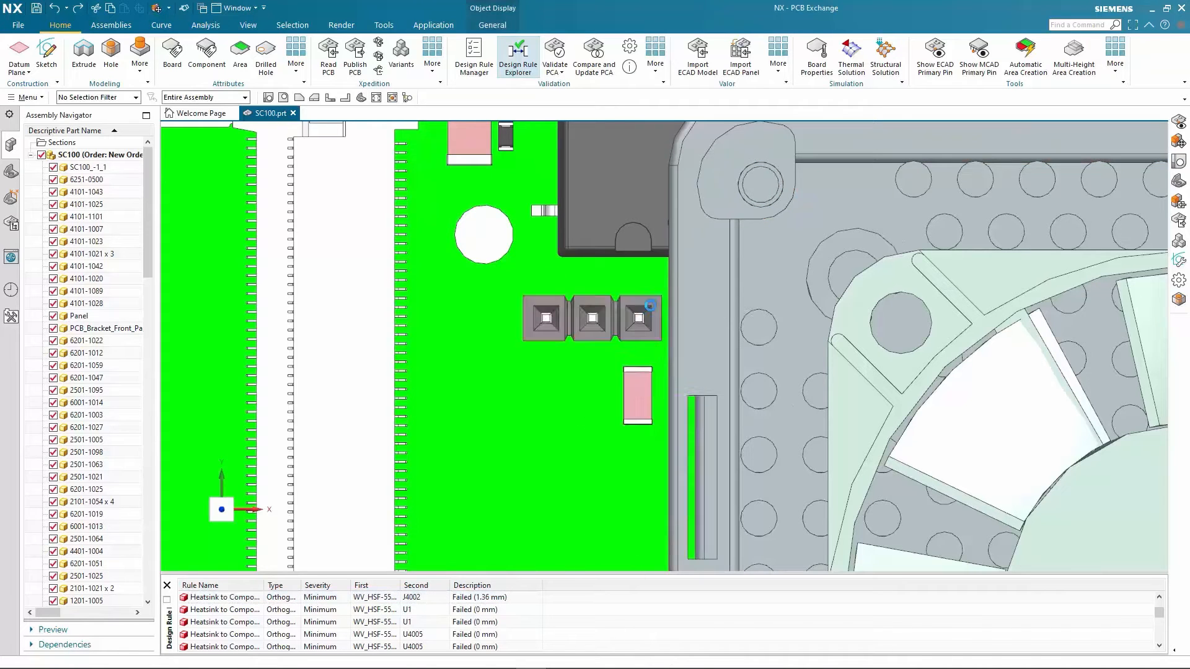
{"action": "left_click_drag", "start_coordinate": [652, 318], "coordinate": [590, 316]}
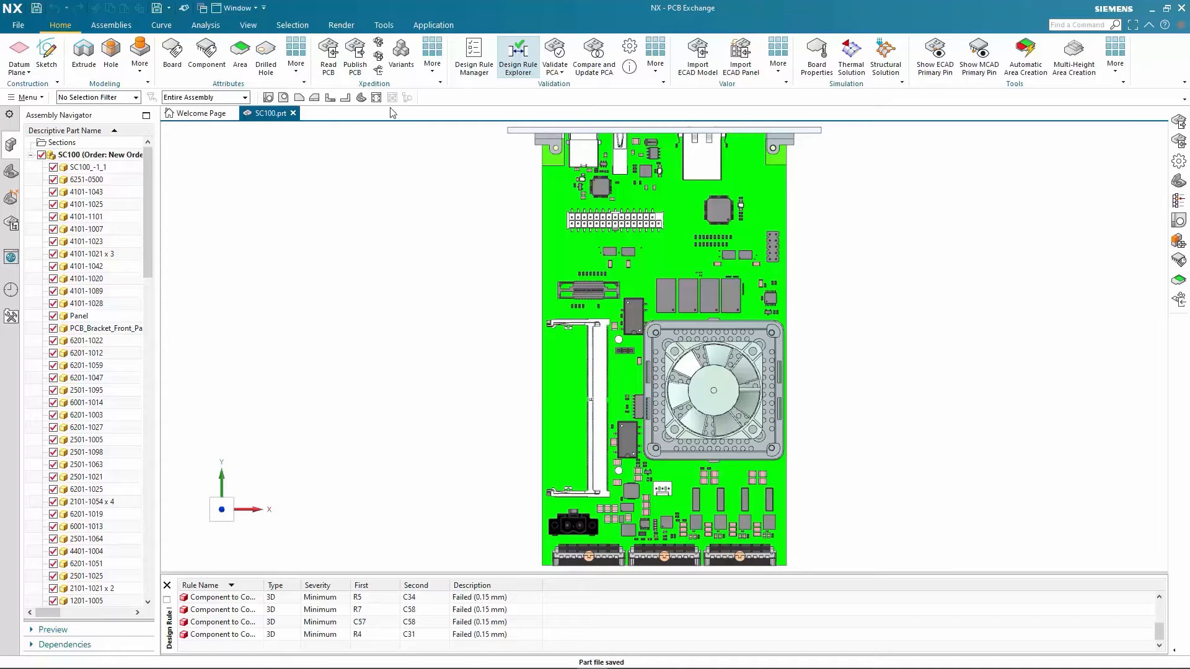
Check the moved components and publish the incremental data as IDX v3.0 to C:\Xpedition_3D_Workshop\Share\changes.idx with Clone Assembly enabled
{"action": "left_click", "coordinate": [379, 57]}
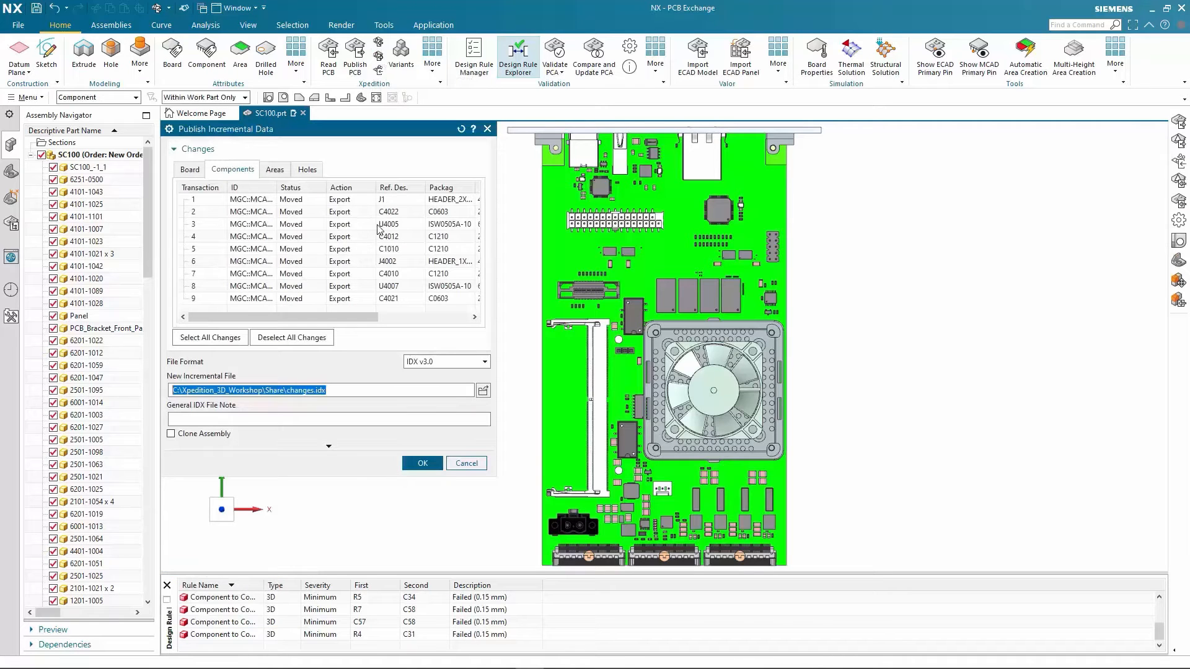
{"action": "left_click", "coordinate": [388, 203]}
{"action": "left_click", "coordinate": [383, 224]}
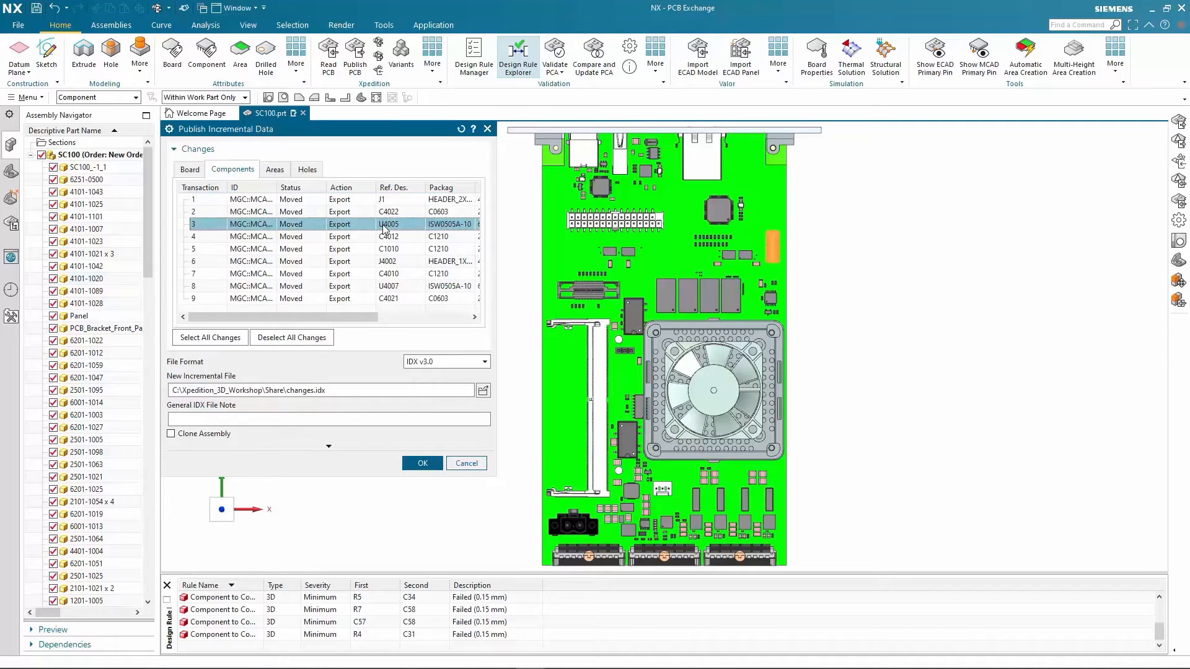
{"action": "left_click", "coordinate": [388, 266]}
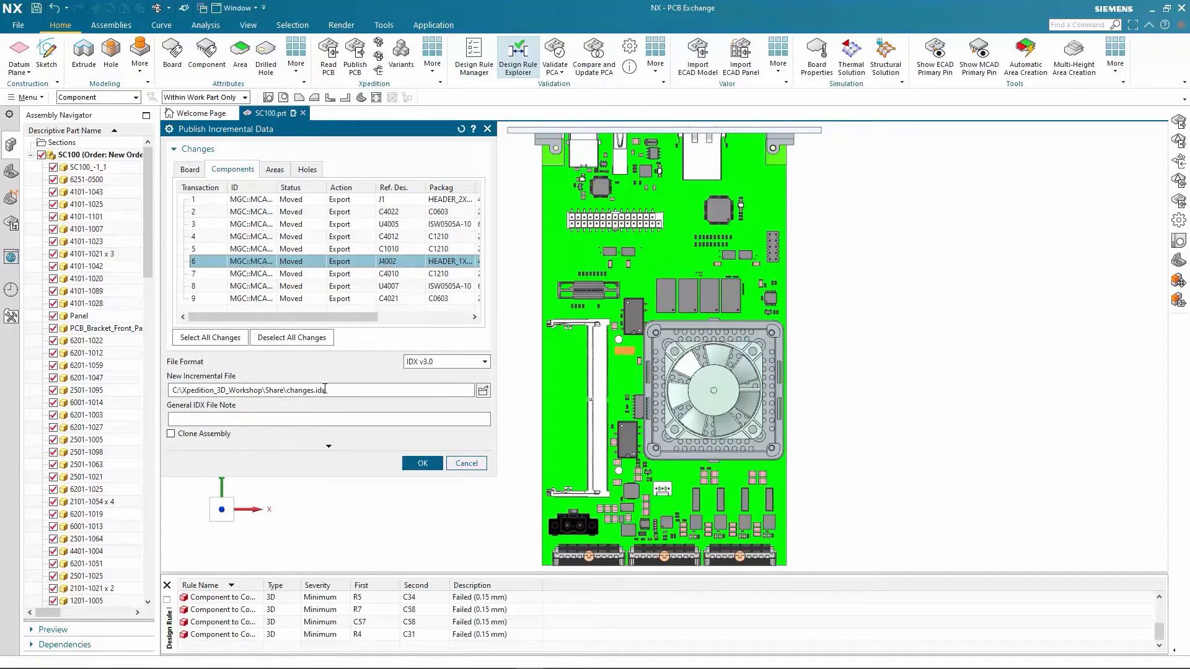
{"action": "left_click", "coordinate": [206, 435]}
{"action": "left_click", "coordinate": [416, 484]}
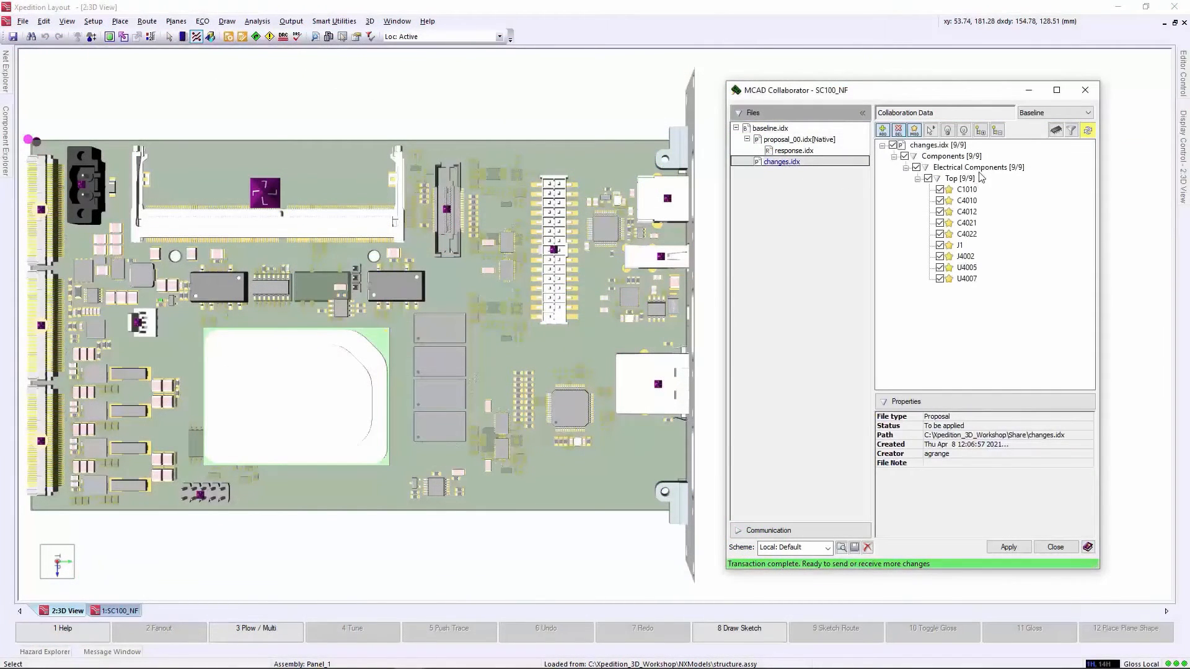
In Xpedition Layout's MCAD Collaborator, review J1's proposed properties and preview the changes.idx component moves on the board
{"action": "left_click", "coordinate": [960, 246]}
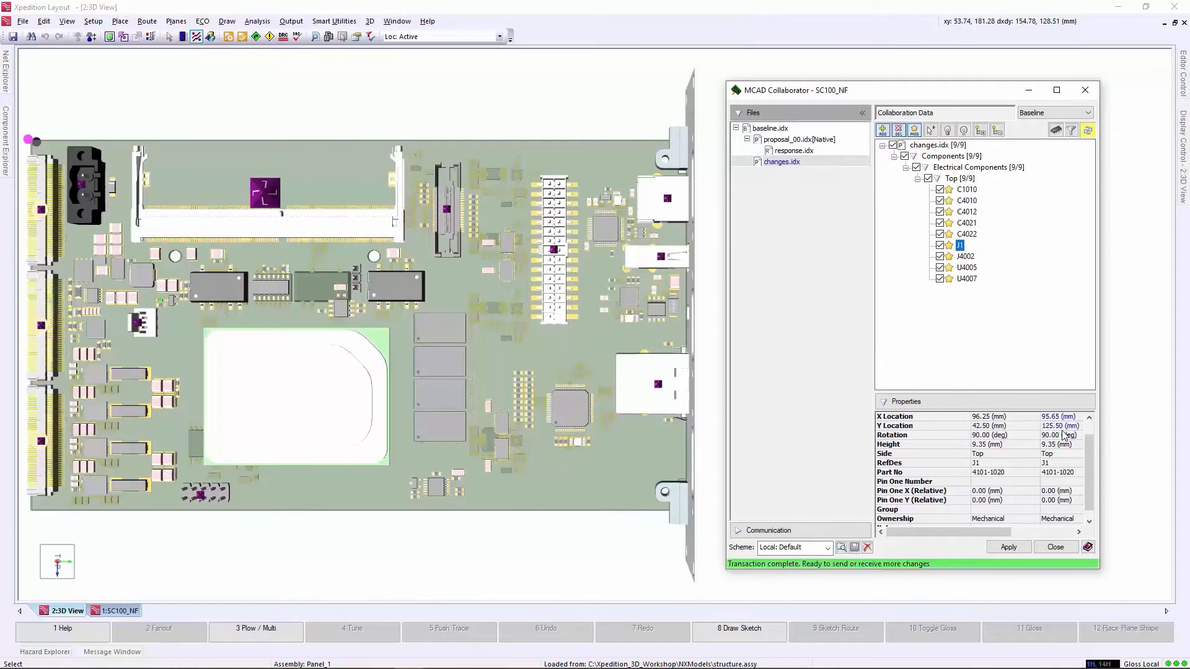
{"action": "left_click", "coordinate": [930, 146]}
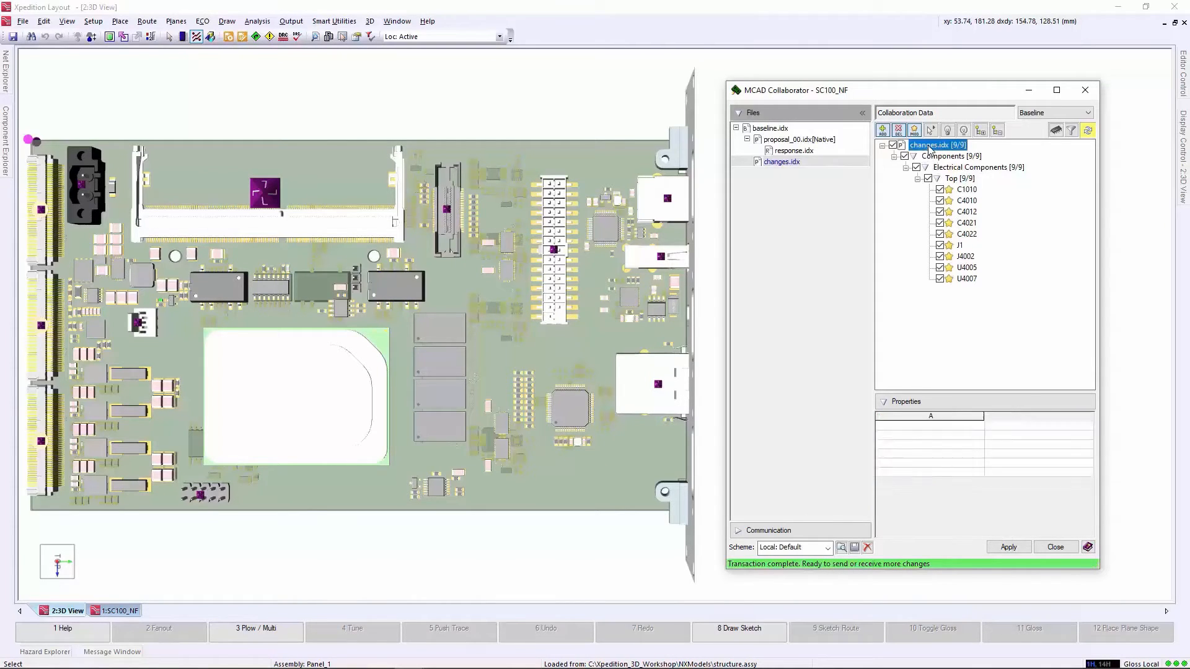
{"action": "left_click", "coordinate": [947, 131]}
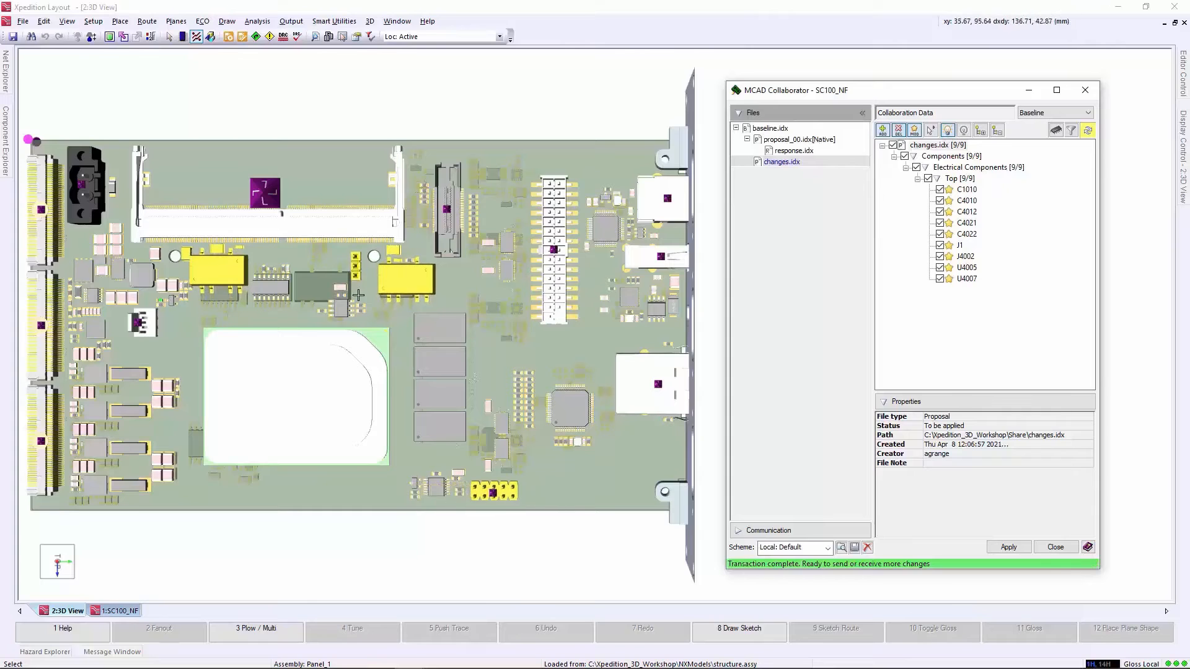
{"action": "scroll", "coordinate": [364, 290], "scroll_direction": "up", "scroll_amount": 5}
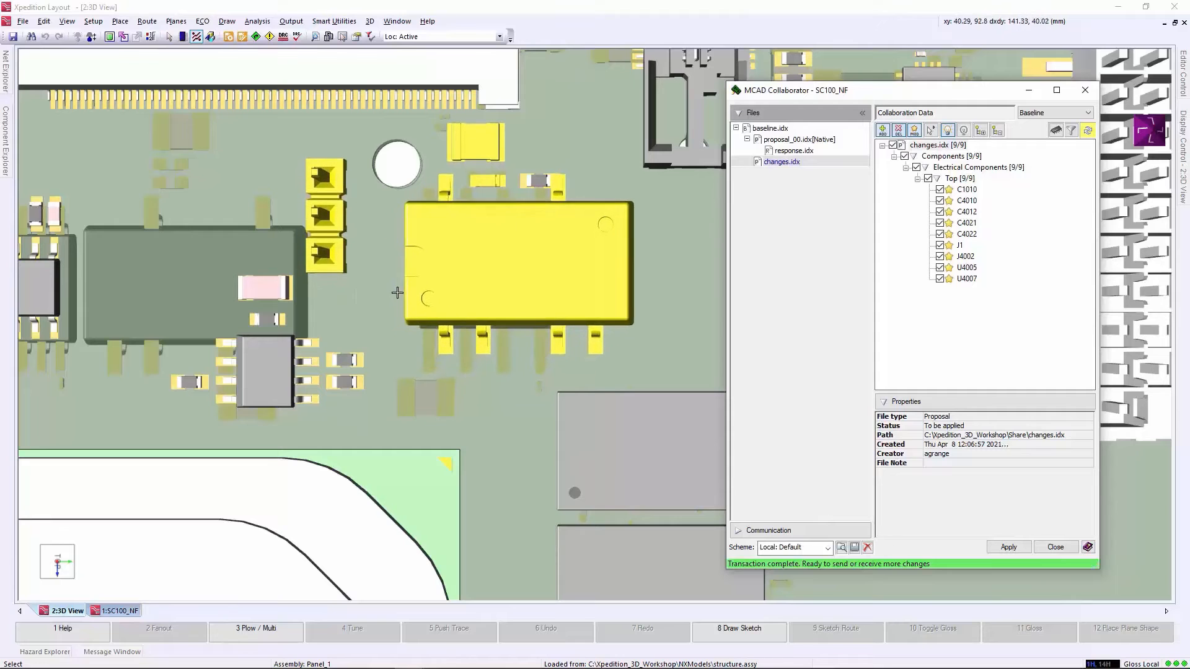
{"action": "left_click", "coordinate": [397, 281]}
{"action": "middle_click_drag", "start_coordinate": [397, 280], "coordinate": [242, 284]}
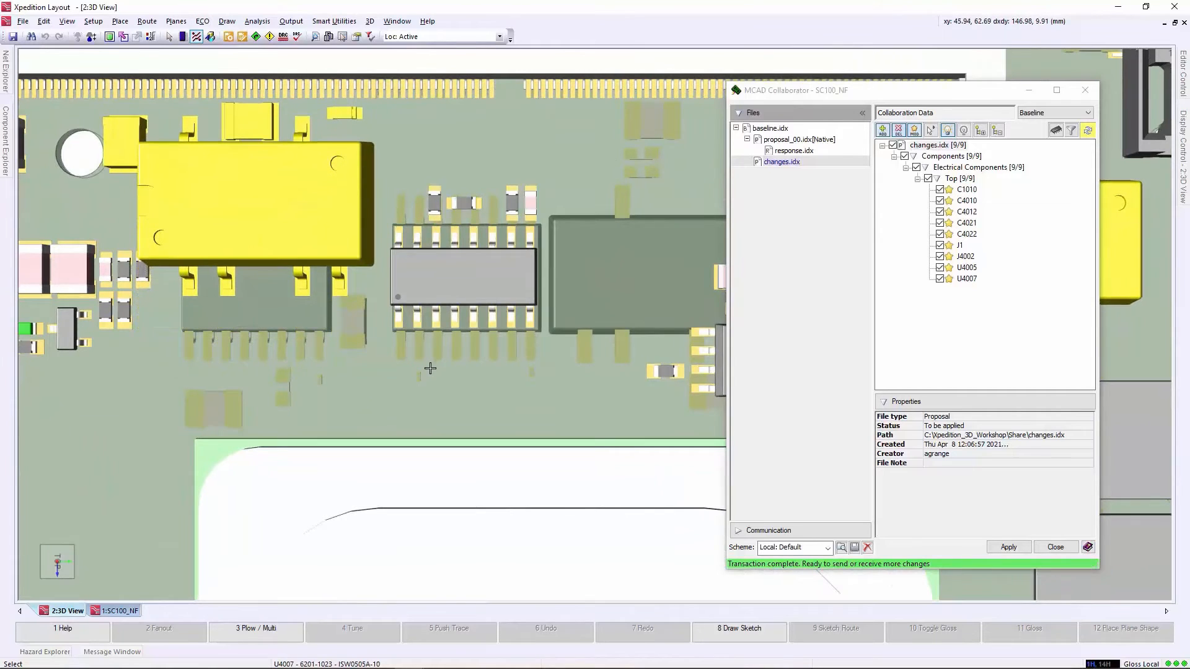
{"action": "left_click", "coordinate": [948, 132]}
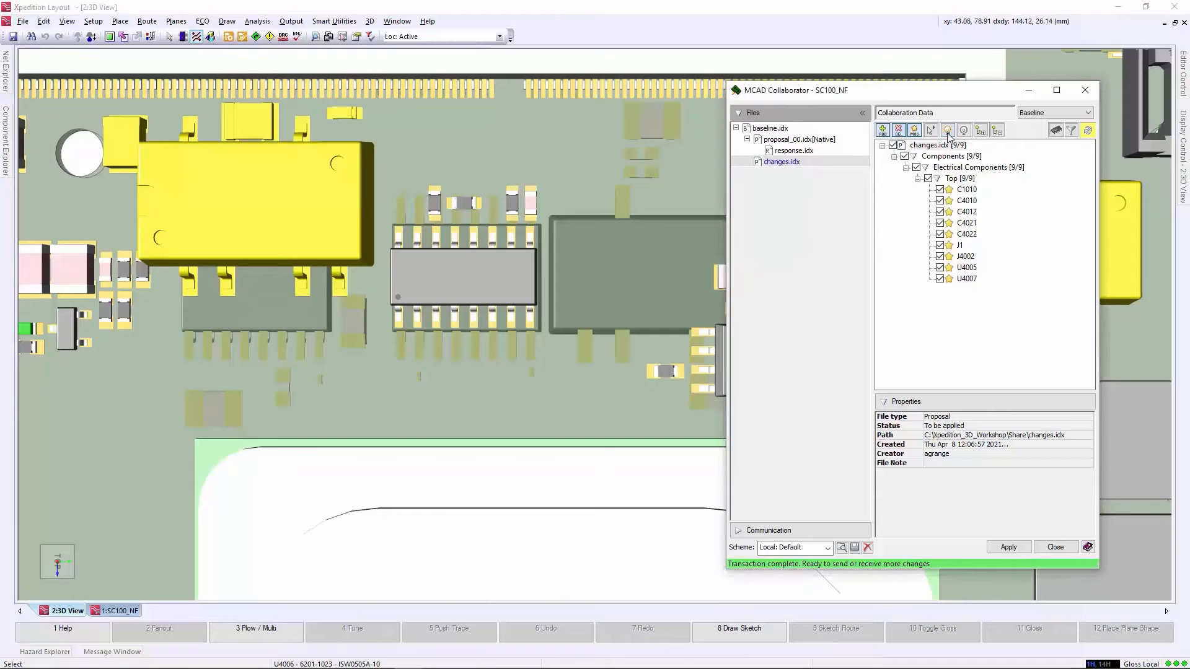
Apply the changes.idx proposal and add the note "rejected due to drc viol" to the rejected U4007 in the response
{"action": "left_click", "coordinate": [1010, 548]}
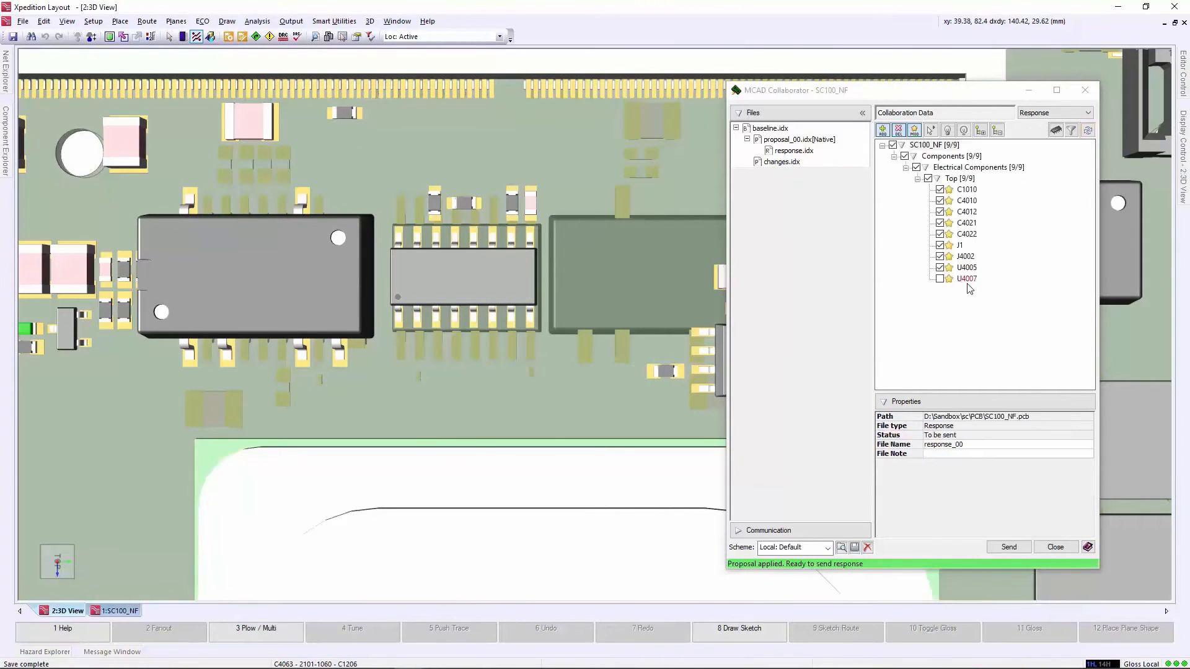
{"action": "left_click", "coordinate": [968, 279]}
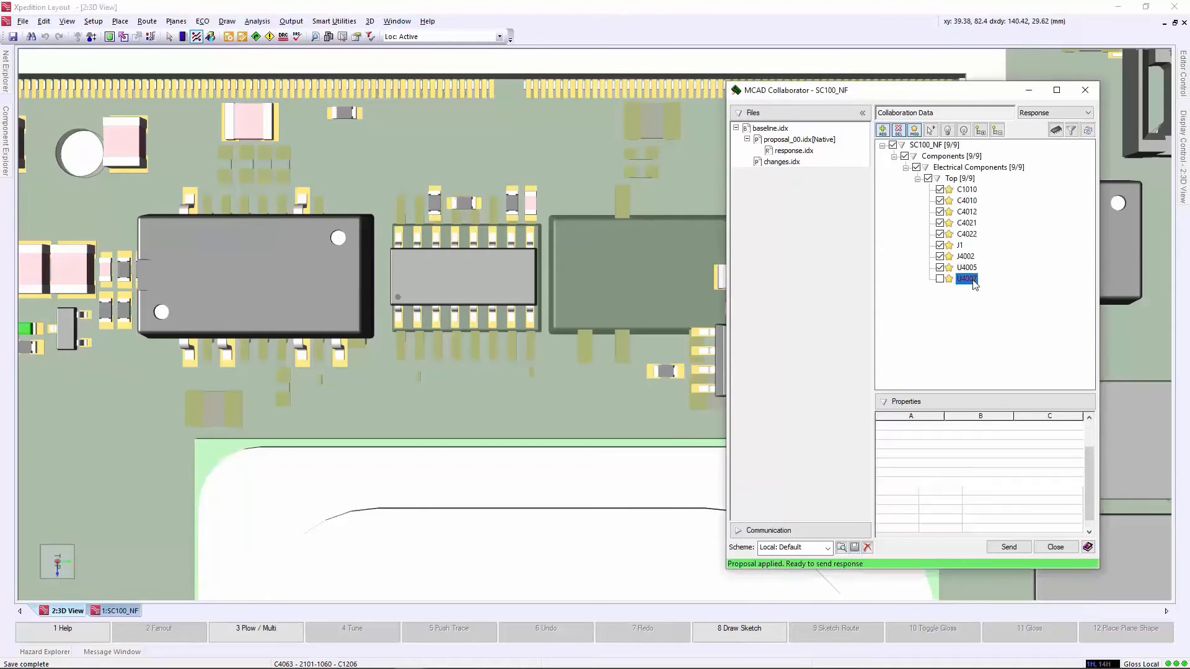
{"action": "left_click", "coordinate": [1028, 520]}
{"action": "type", "text": "rejected due to drc viol"}
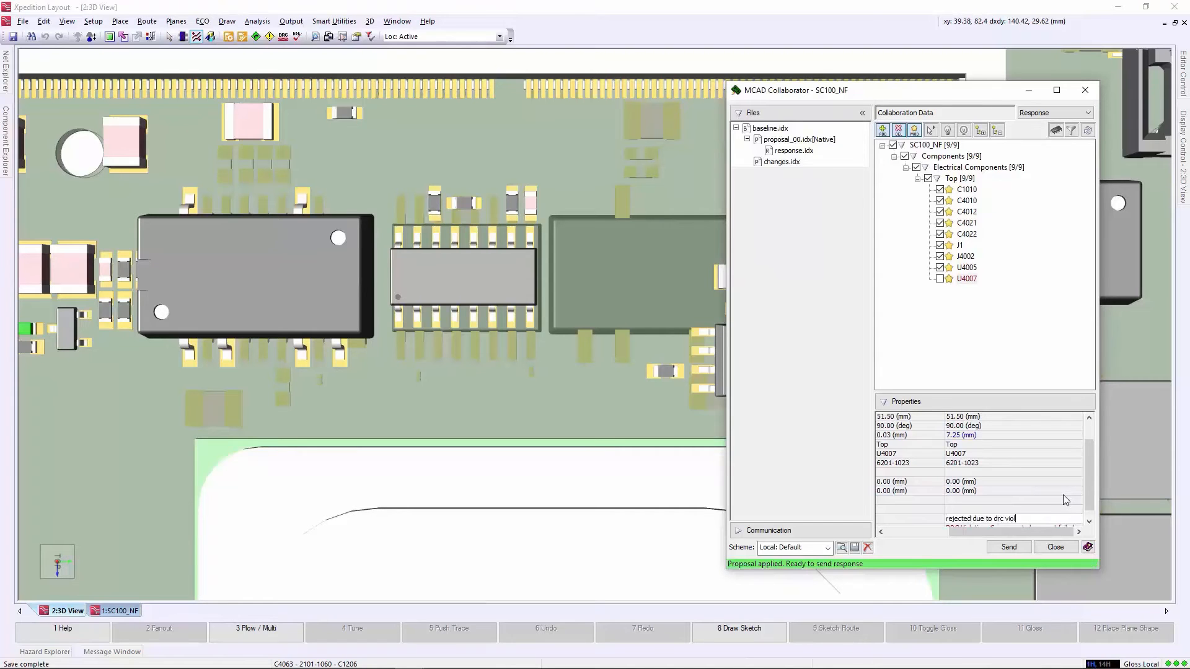
{"action": "left_click", "coordinate": [1055, 547]}
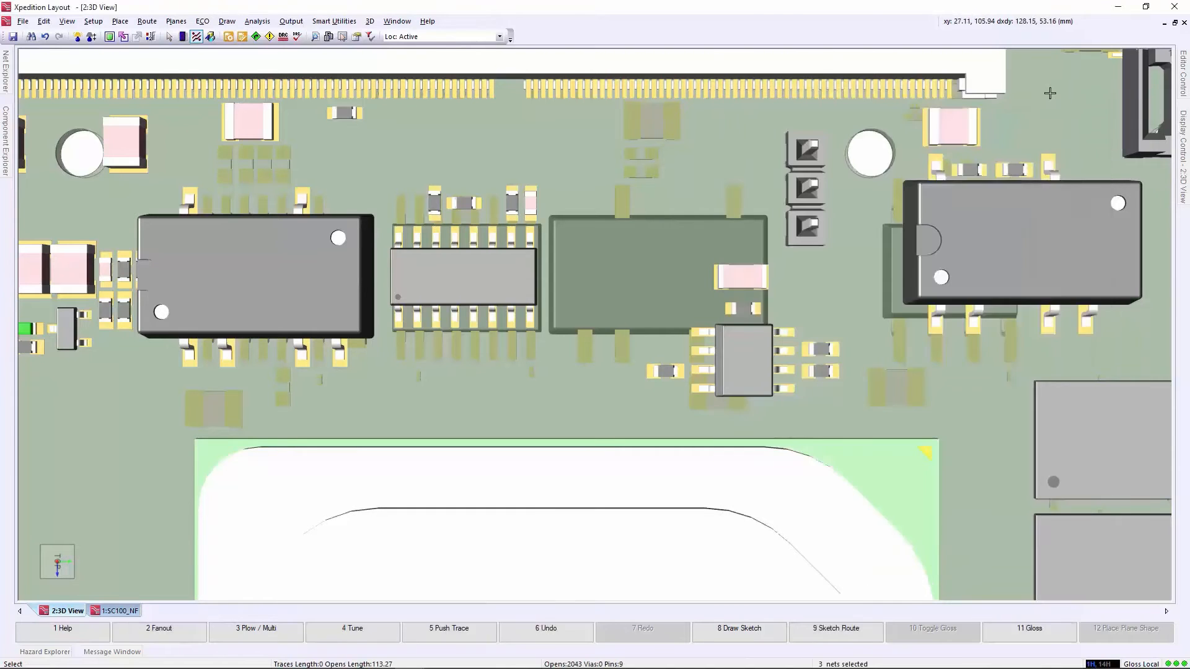
Import the structure.assy assembly file to bring the heatsink and fan onto the board
{"action": "scroll", "coordinate": [724, 240], "scroll_direction": "down", "scroll_amount": 5}
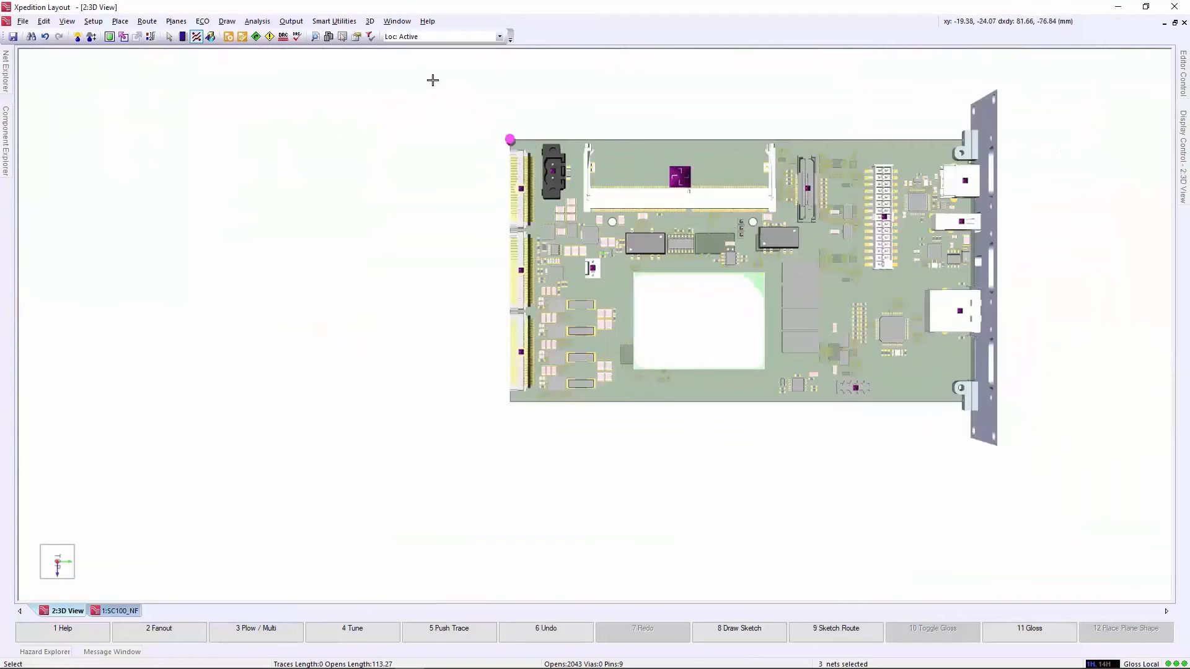
{"action": "left_click", "coordinate": [370, 21]}
{"action": "left_click", "coordinate": [404, 138]}
{"action": "double_click", "coordinate": [158, 108]}
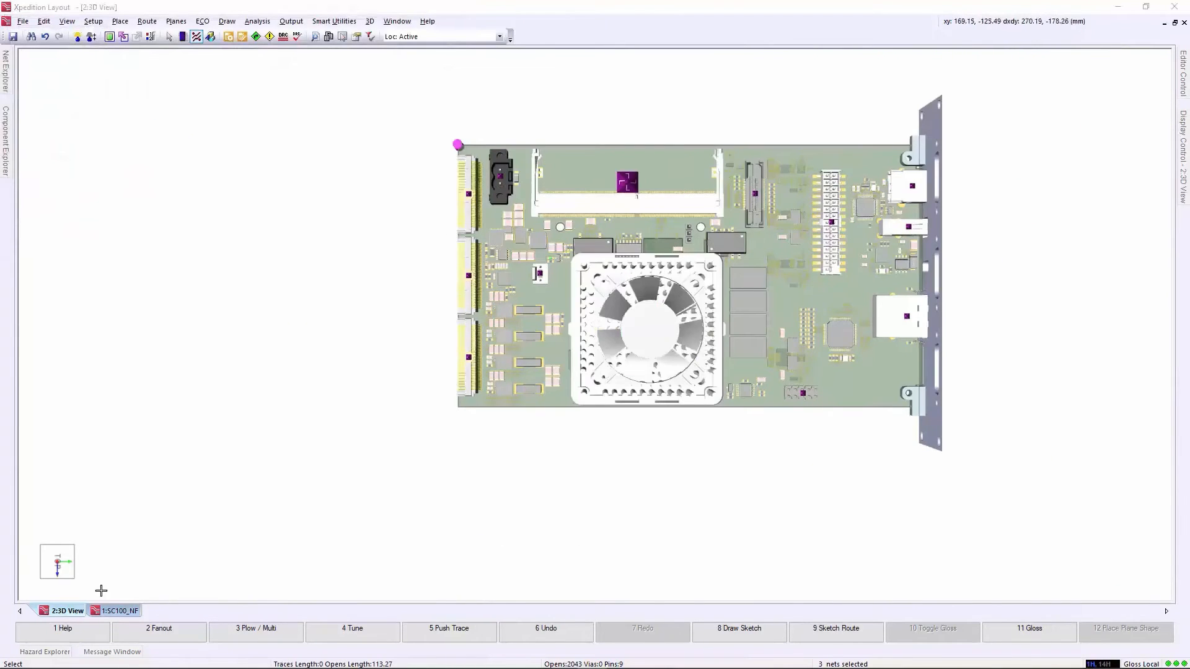
Move U4007 away from the heatsink towards the memory socket, and shift capacitor C1010 away from the socket, below U4007's end
{"action": "left_click", "coordinate": [87, 579]}
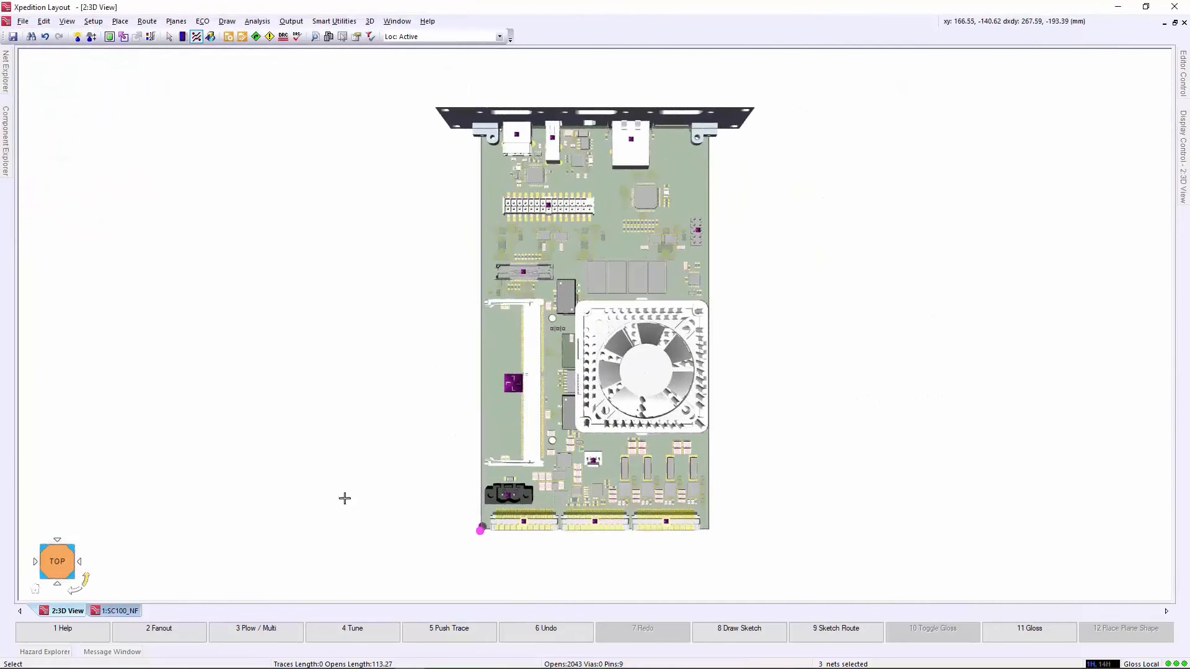
{"action": "middle_click_drag", "start_coordinate": [456, 494], "coordinate": [469, 416]}
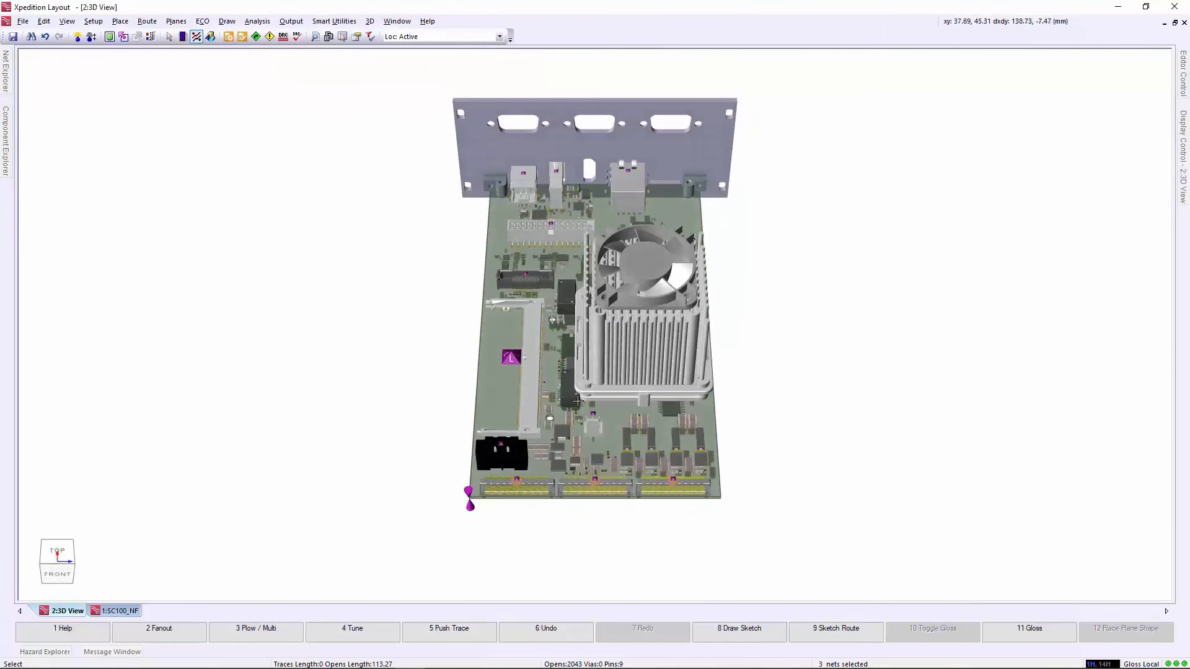
{"action": "scroll", "coordinate": [590, 400], "scroll_direction": "up", "scroll_amount": 10}
{"action": "middle_click_drag", "start_coordinate": [512, 396], "coordinate": [581, 398]}
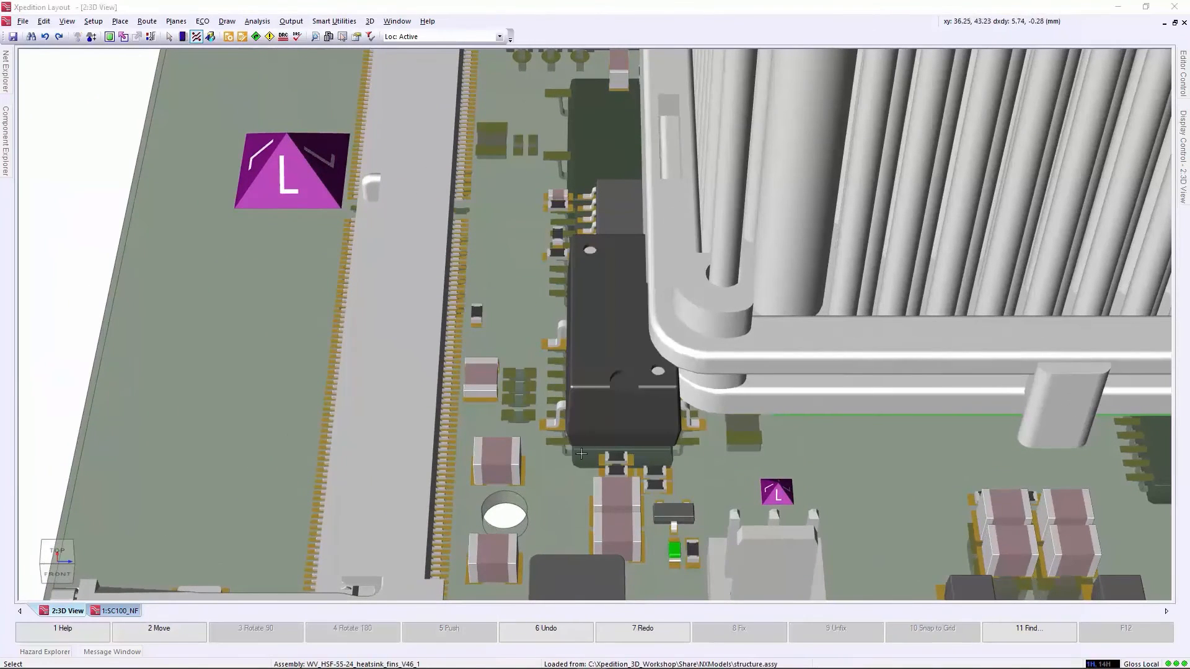
{"action": "left_click", "coordinate": [632, 354]}
{"action": "left_click_drag", "start_coordinate": [632, 354], "coordinate": [586, 356]}
{"action": "left_click_drag", "start_coordinate": [514, 459], "coordinate": [556, 466]}
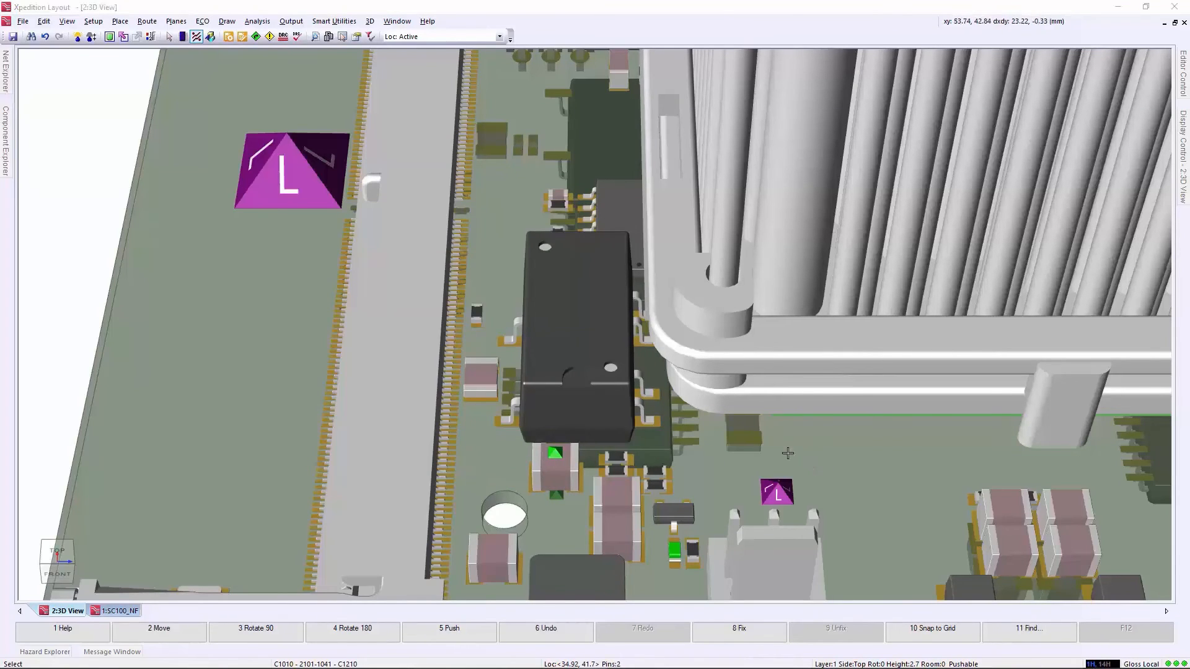
Generate a new MCAD Collaborator proposal with the C1010 and U4007 moves and send it
{"action": "left_click", "coordinate": [369, 21]}
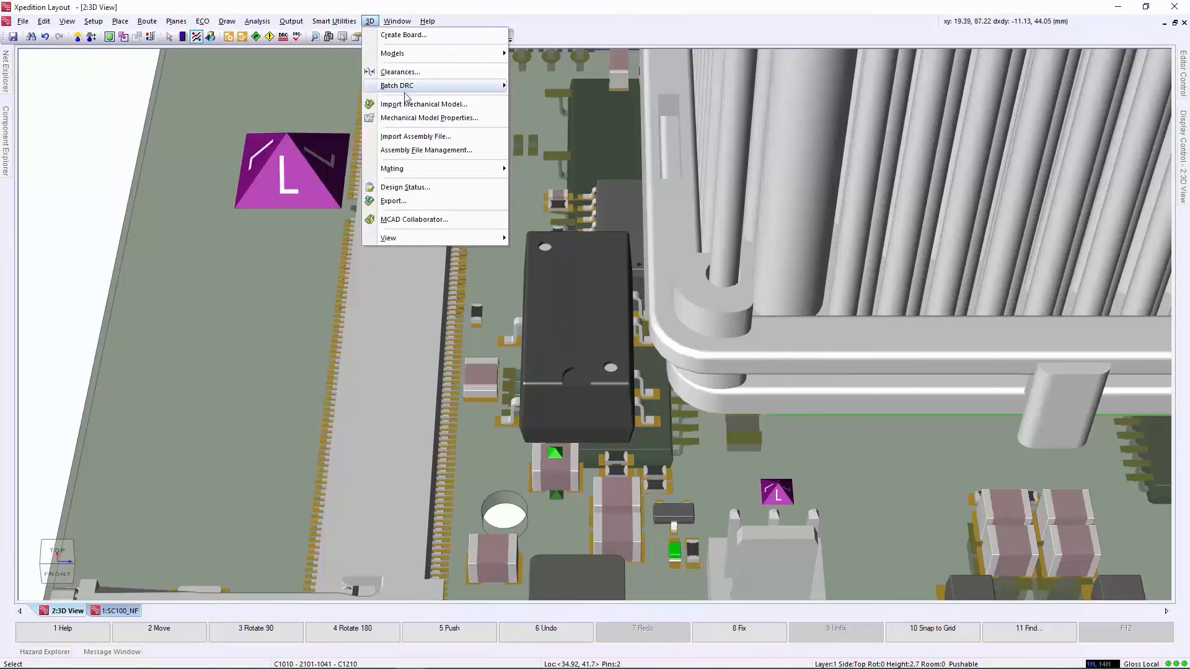
{"action": "left_click", "coordinate": [415, 219]}
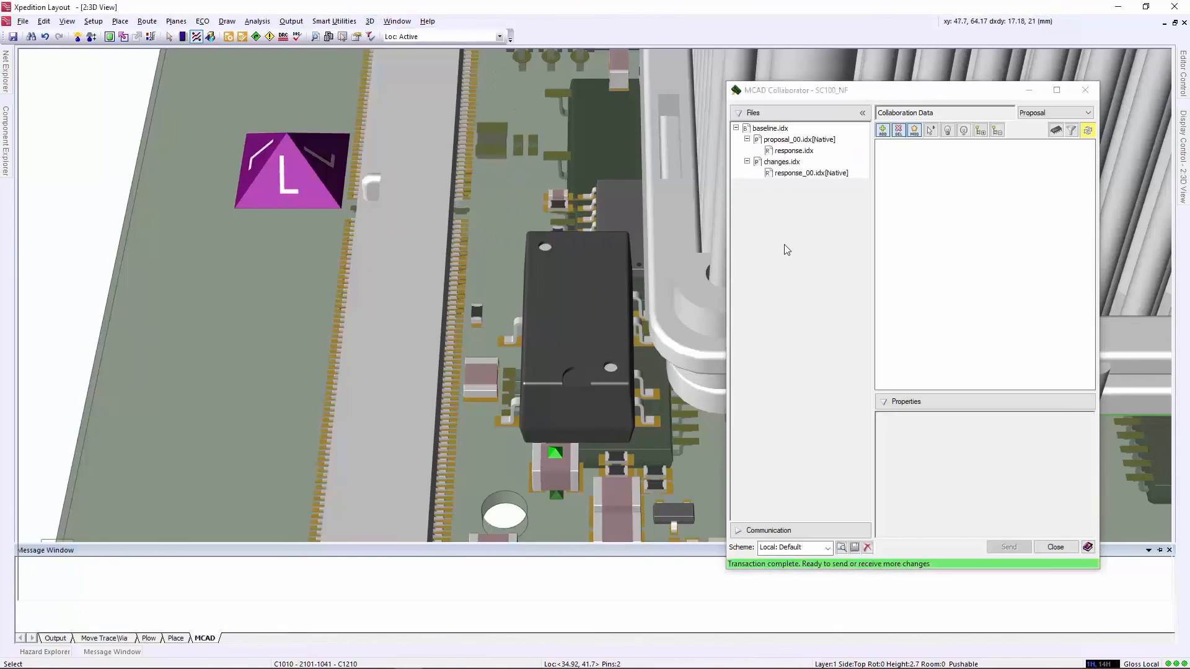
{"action": "left_click", "coordinate": [1089, 131]}
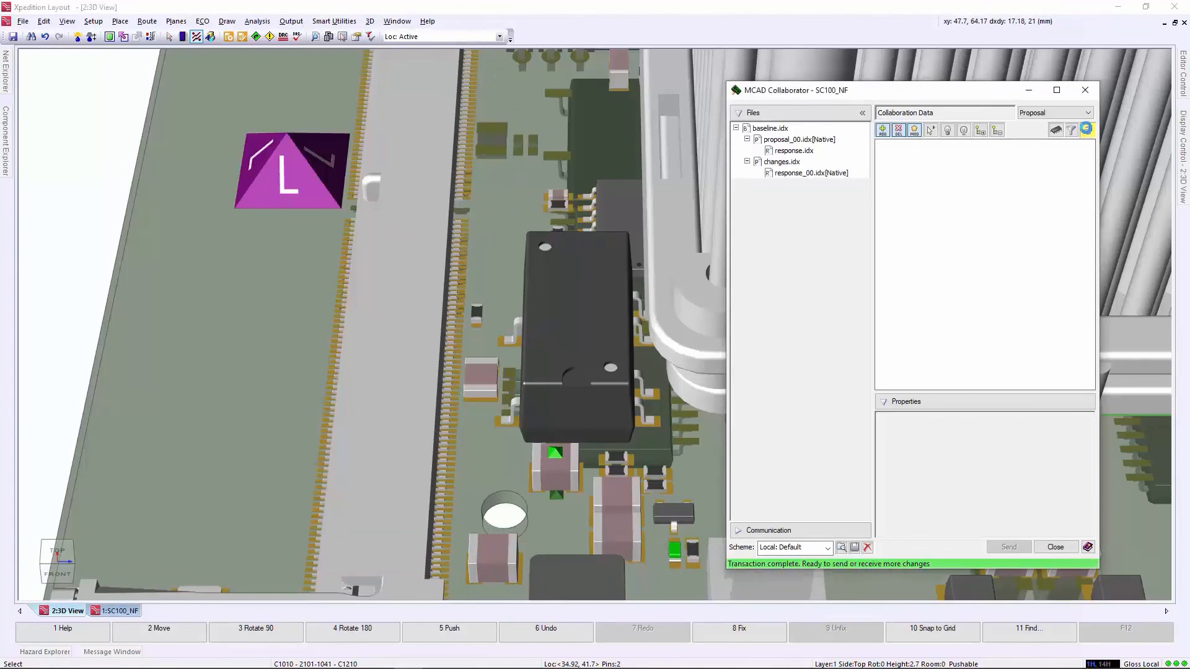
{"action": "left_click", "coordinate": [1087, 129]}
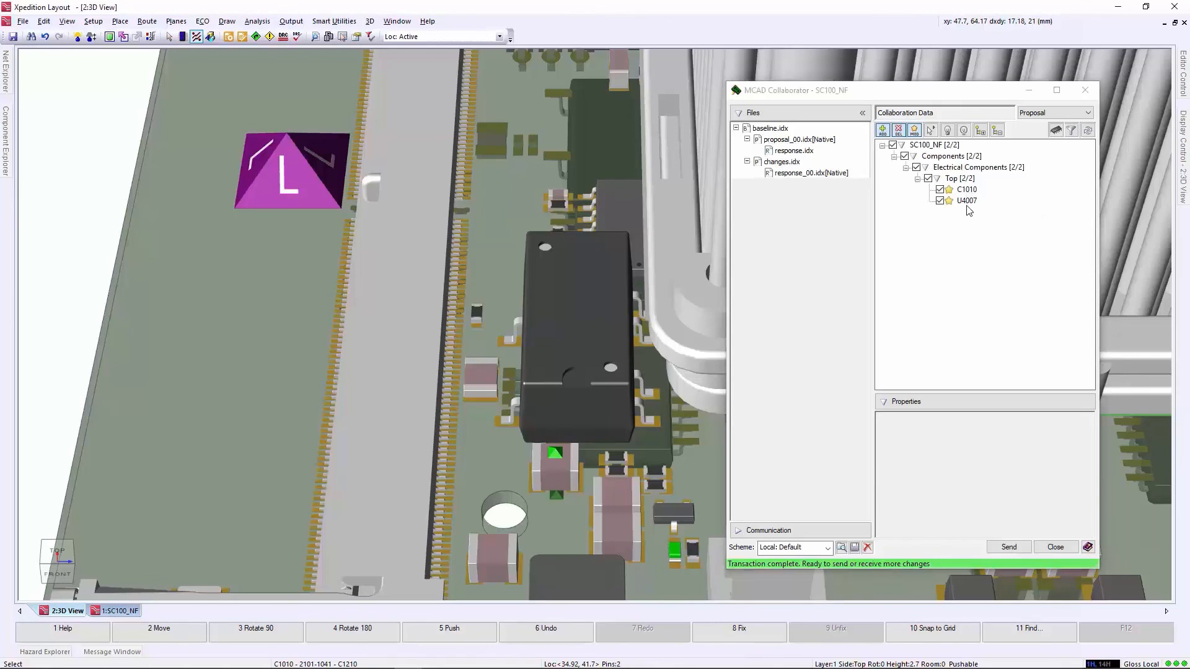
{"action": "left_click", "coordinate": [1008, 548]}
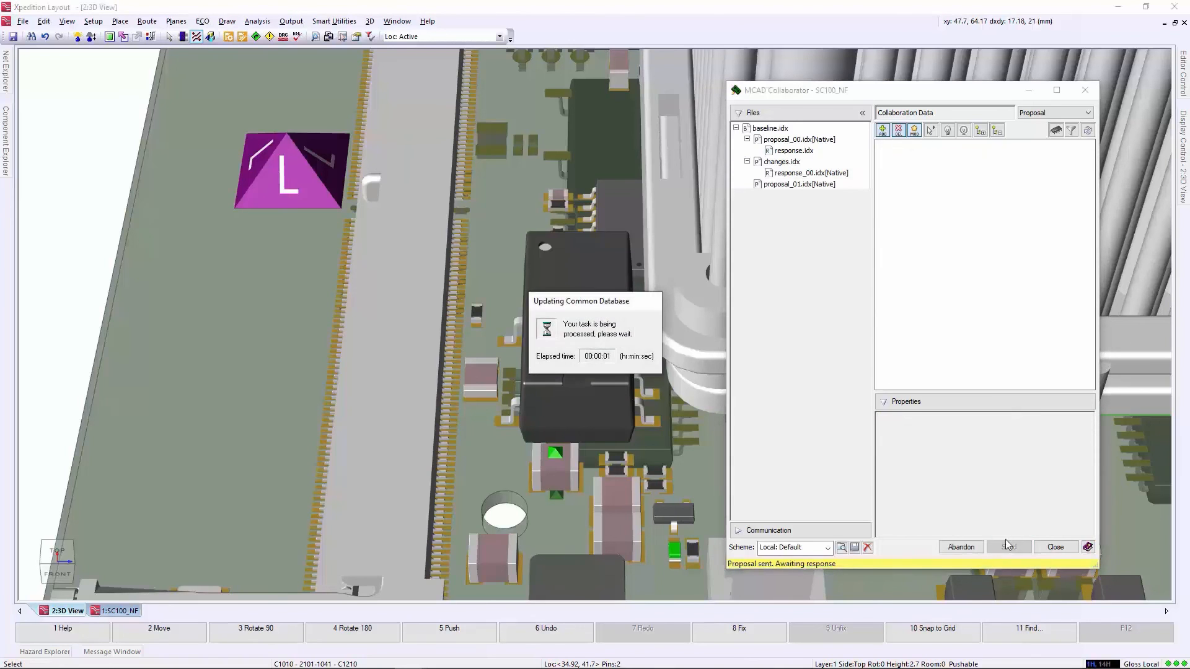